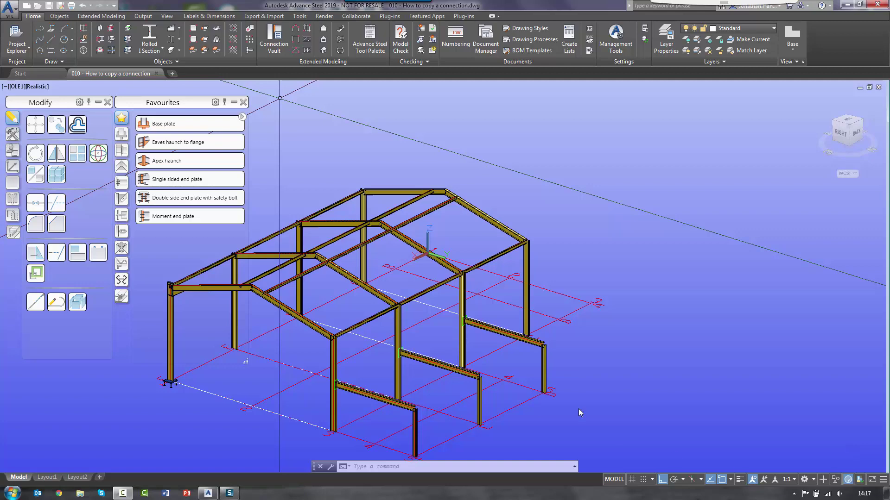
Pan and zoom to the column base plate and eaves connection, then show the connection Tools palette.
middle_drag(427, 193, 500, 173)
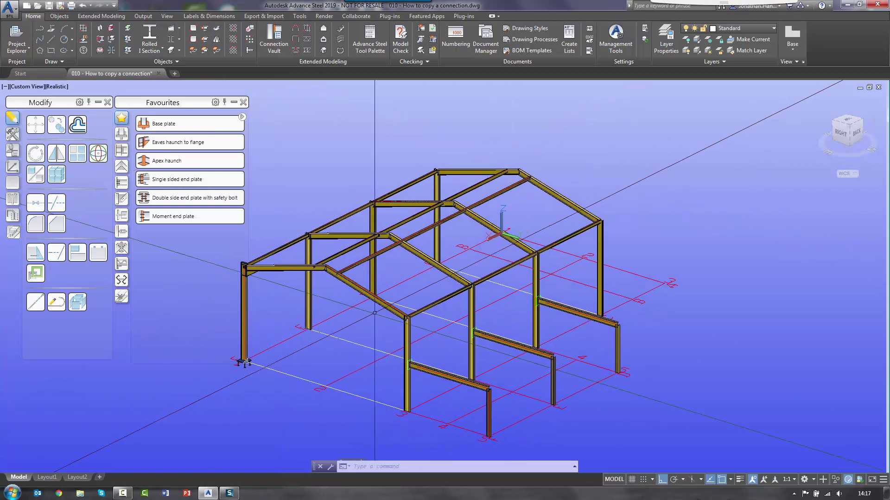
middle_drag(244, 362, 391, 273)
scroll(392, 308, up, 4)
scroll(392, 309, down, 6)
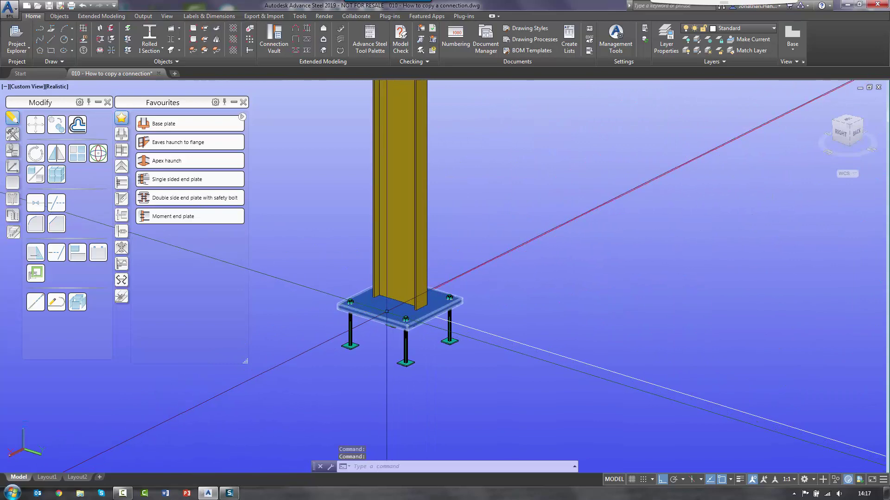
scroll(393, 263, up, 6)
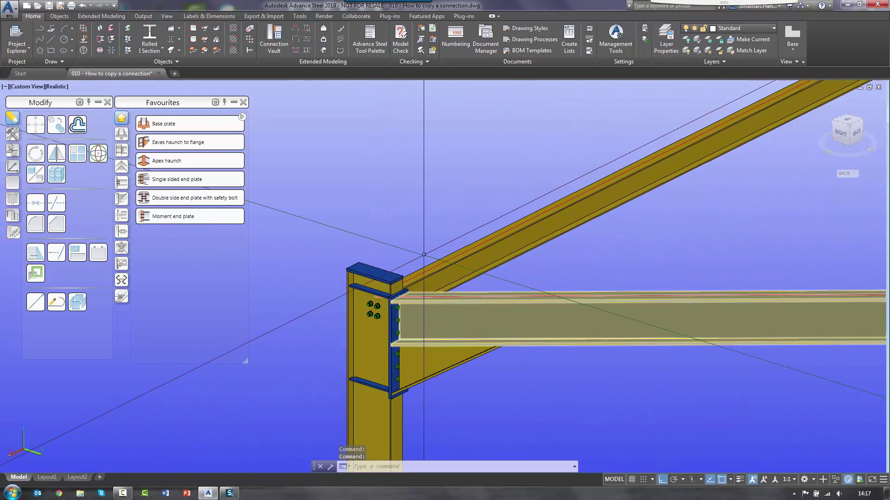
scroll(404, 189, down, 4)
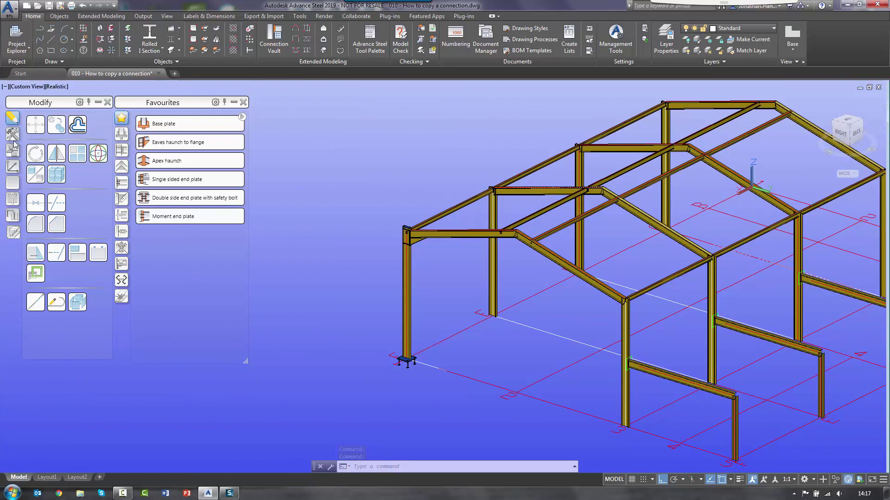
click(13, 135)
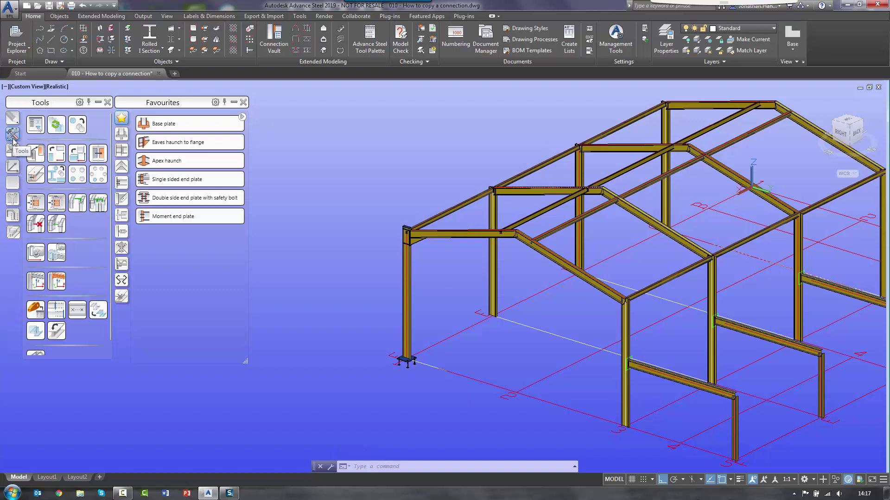
Launch the Transfer connection tool and zoom around the model.
click(35, 202)
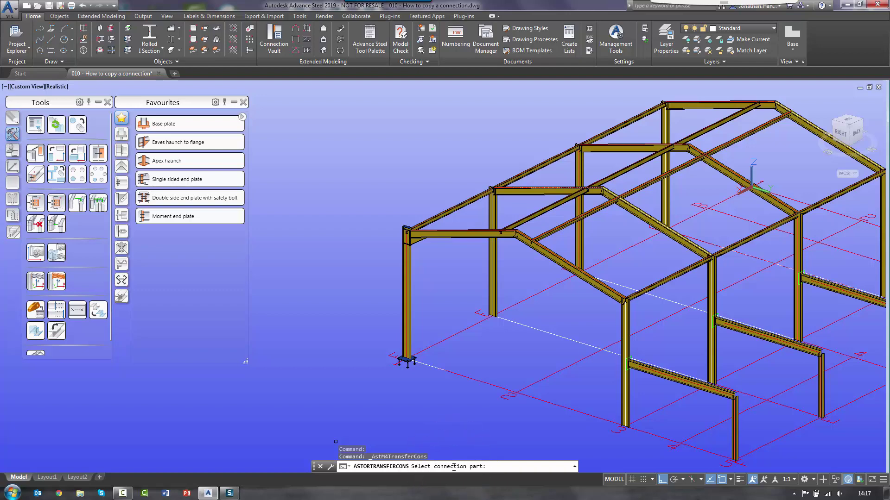
scroll(419, 374, up, 10)
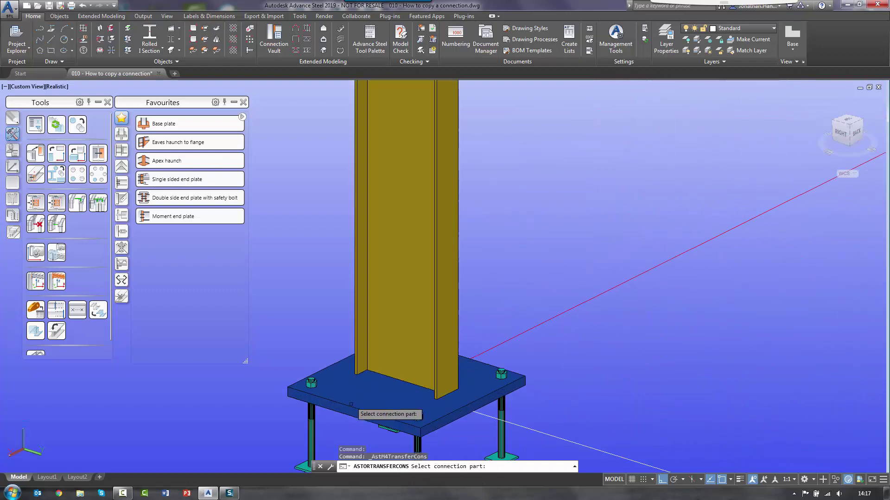
scroll(352, 364, down, 4)
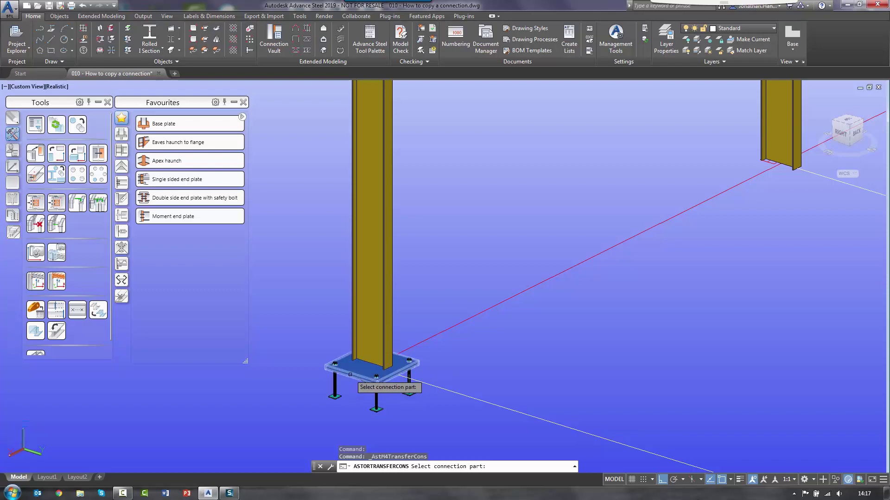
scroll(350, 374, down, 8)
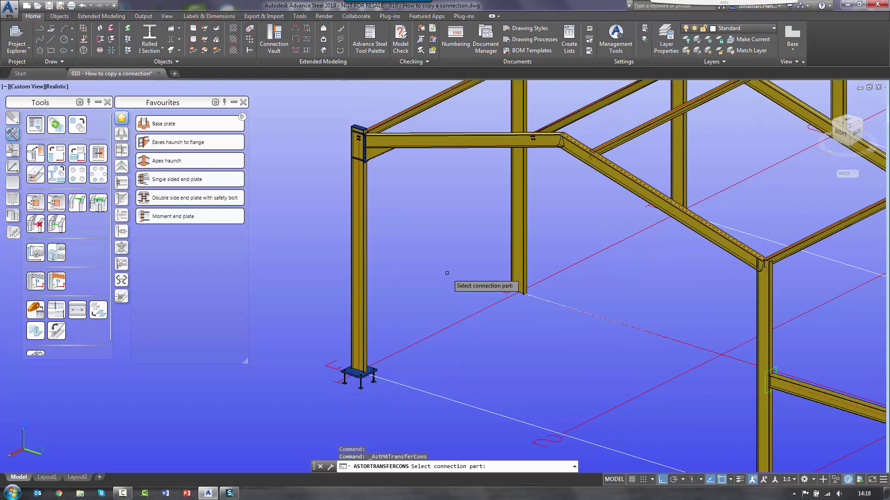
Cancel the transfer, switch on the Joint box layer, and restart Transfer connection.
key(Escape)
click(755, 28)
click(687, 217)
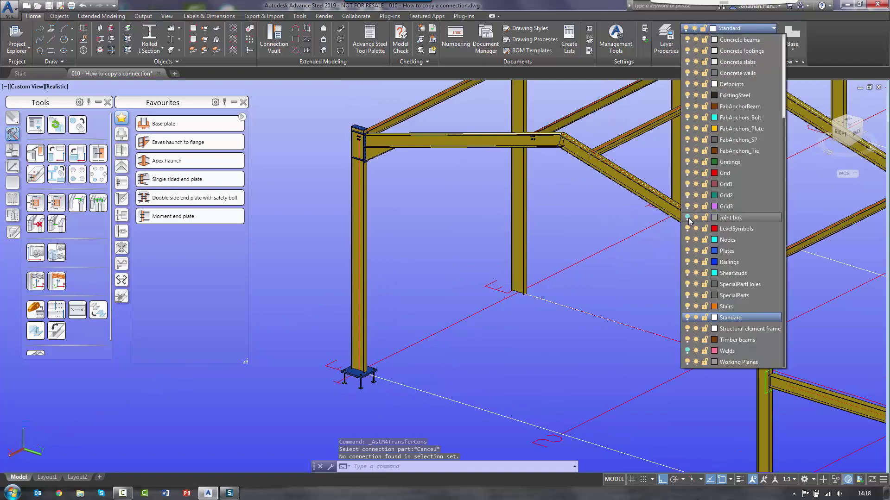
key(Escape)
key(Escape)
key(Escape)
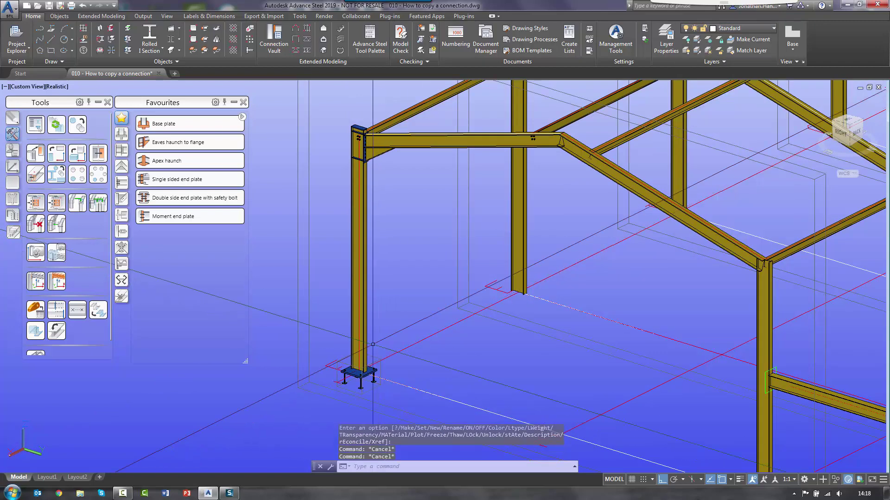
click(13, 214)
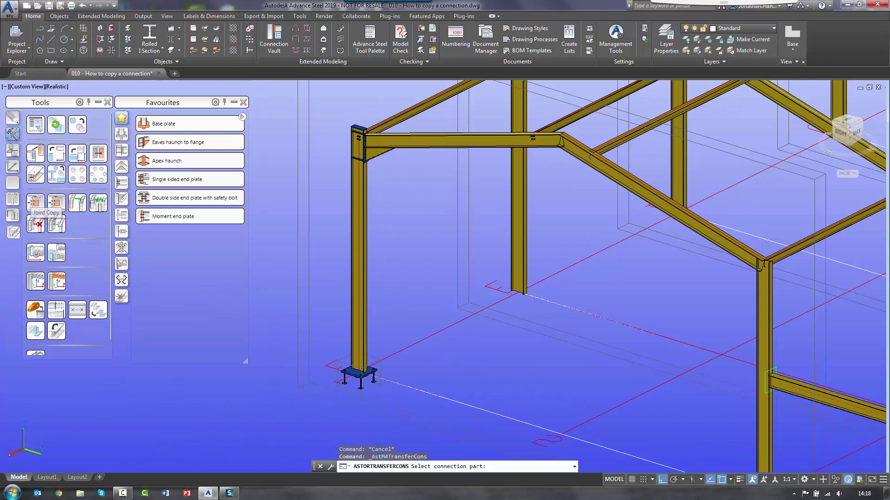
Transfer the base plate joint box onto the second column, answering No to additional concrete objects.
click(374, 357)
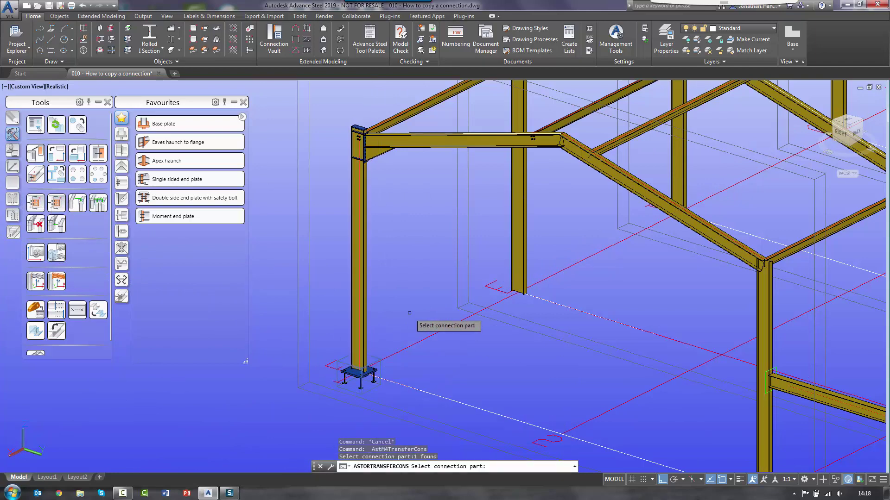
key(Return)
middle_drag(516, 362, 431, 218)
click(673, 339)
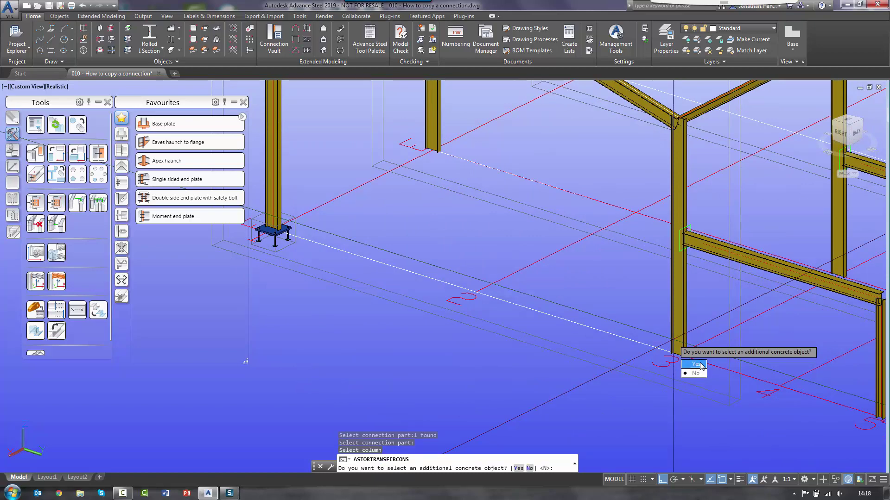
click(702, 375)
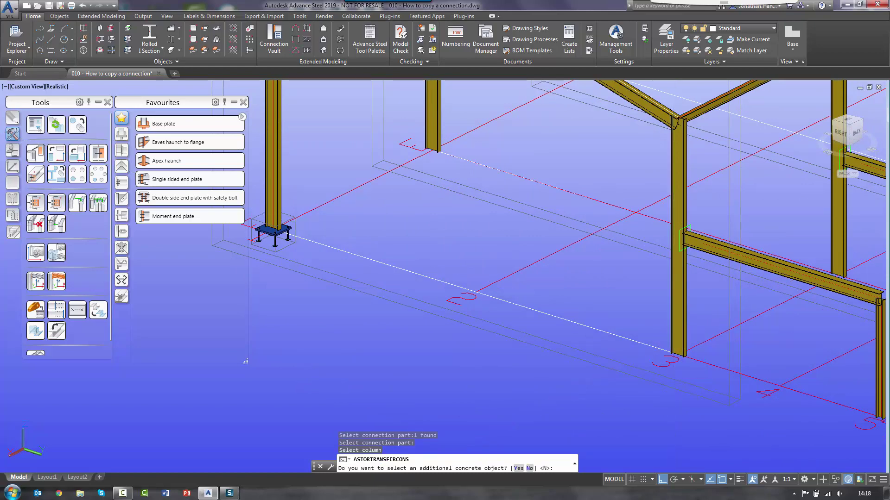
scroll(486, 314, down, 5)
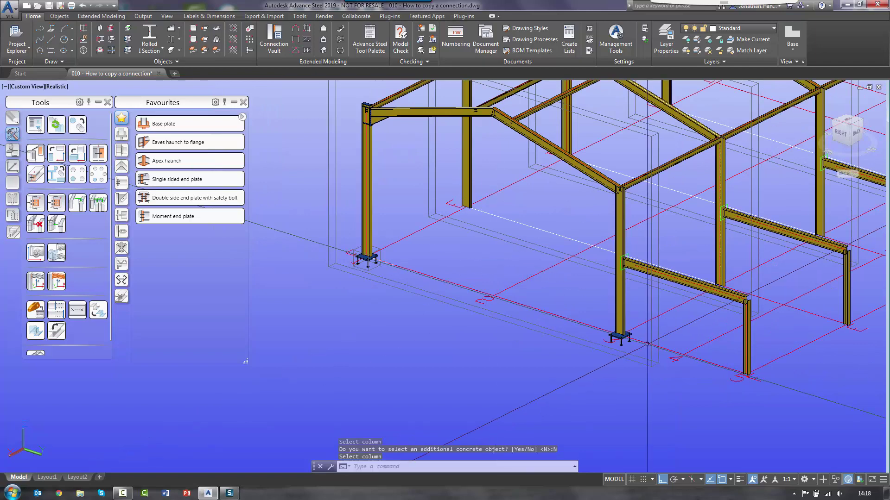
scroll(623, 336, up, 8)
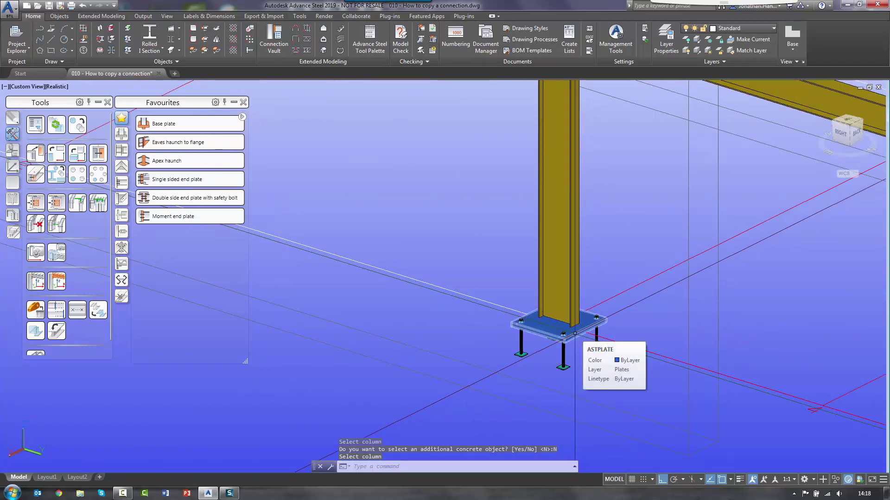
scroll(575, 333, down, 6)
scroll(591, 331, up, 7)
scroll(591, 330, down, 5)
scroll(302, 161, up, 4)
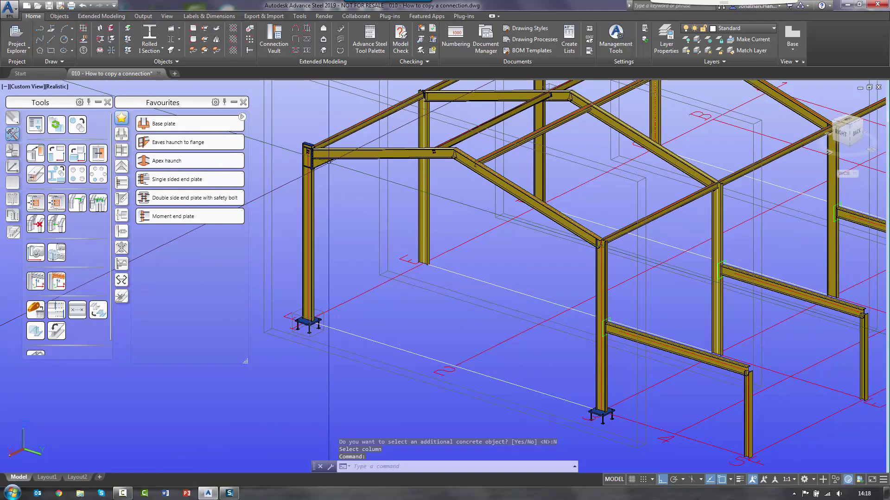
scroll(302, 161, up, 5)
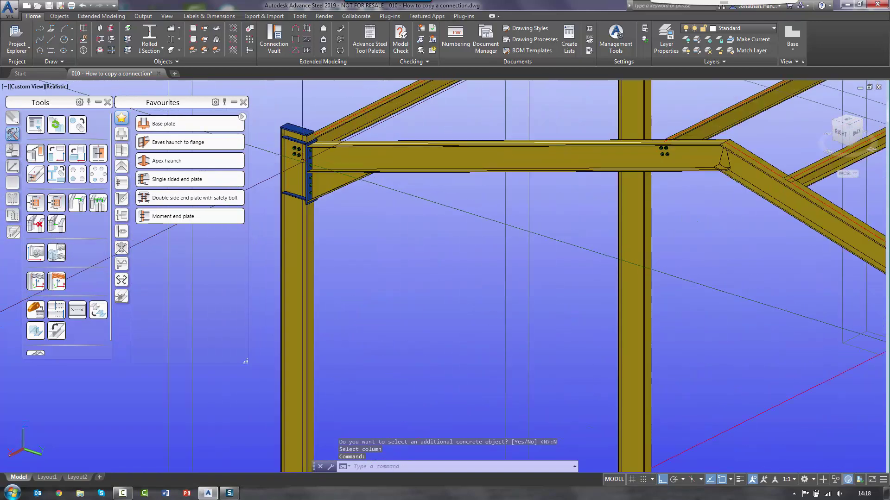
click(34, 203)
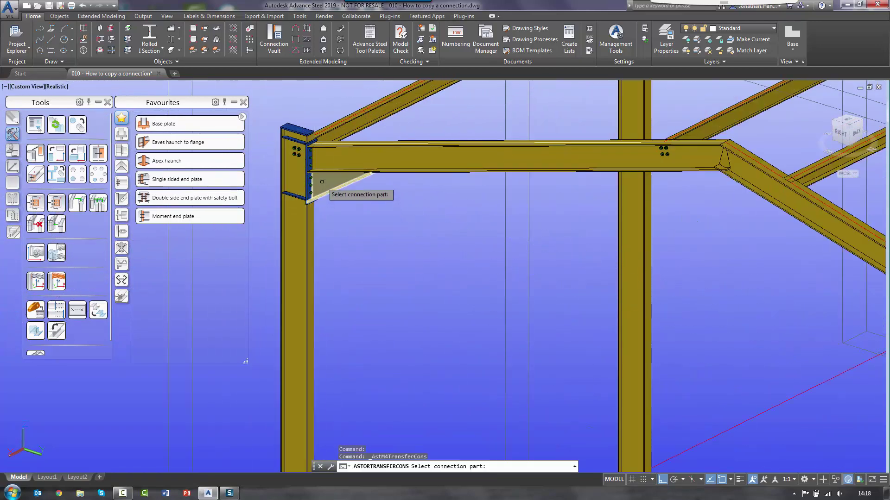
click(322, 182)
key(Return)
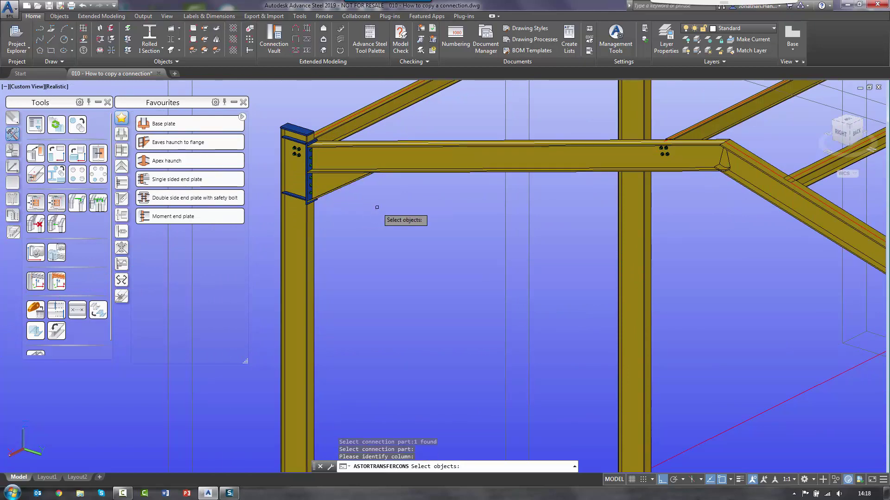
scroll(408, 199, down, 5)
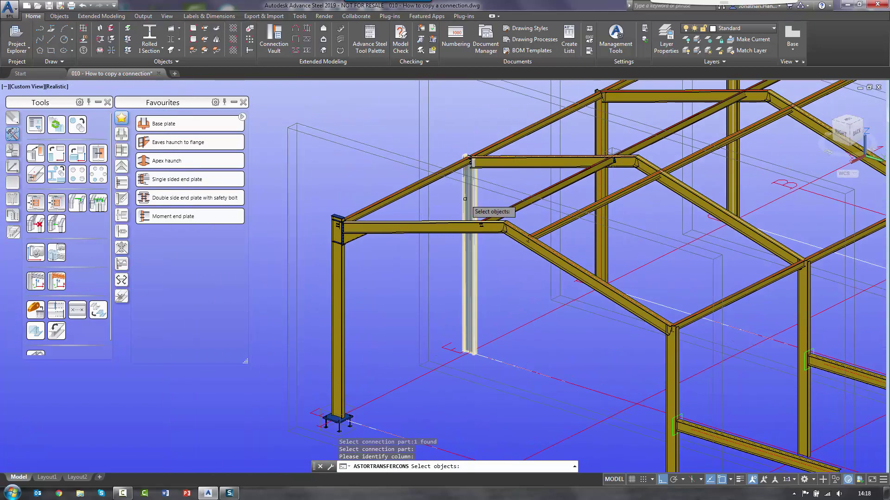
click(464, 199)
key(Return)
click(503, 168)
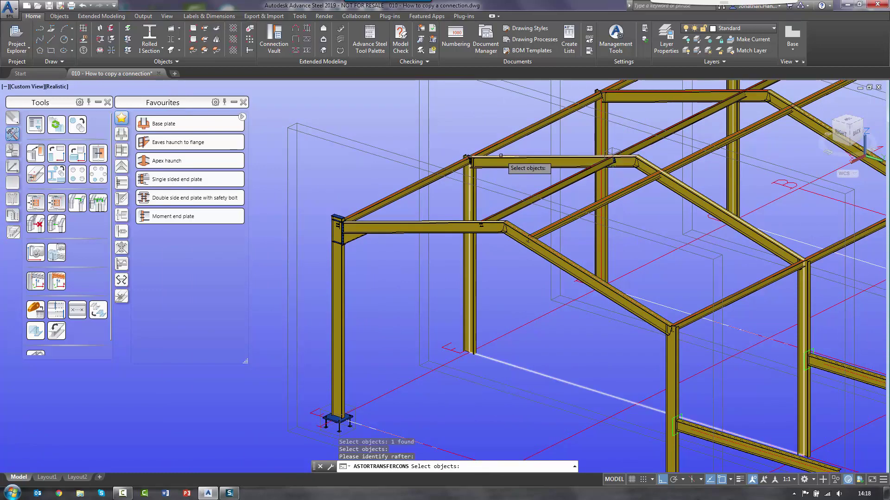
click(504, 171)
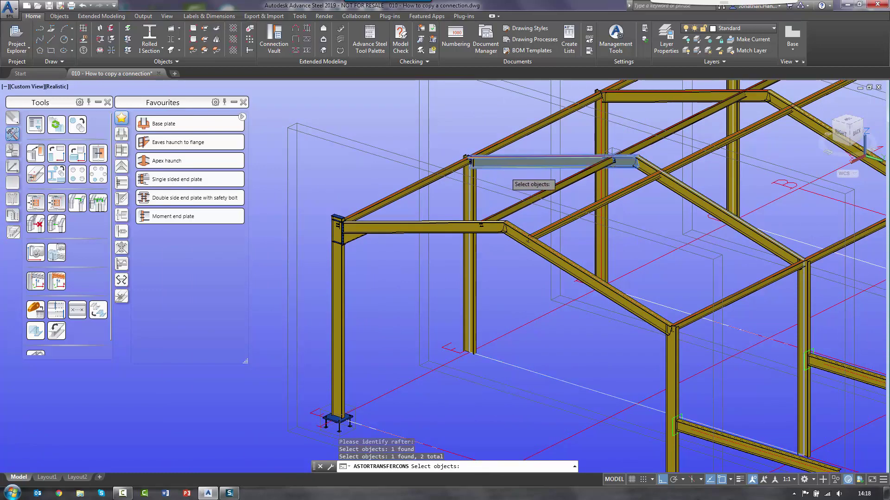
key(Return)
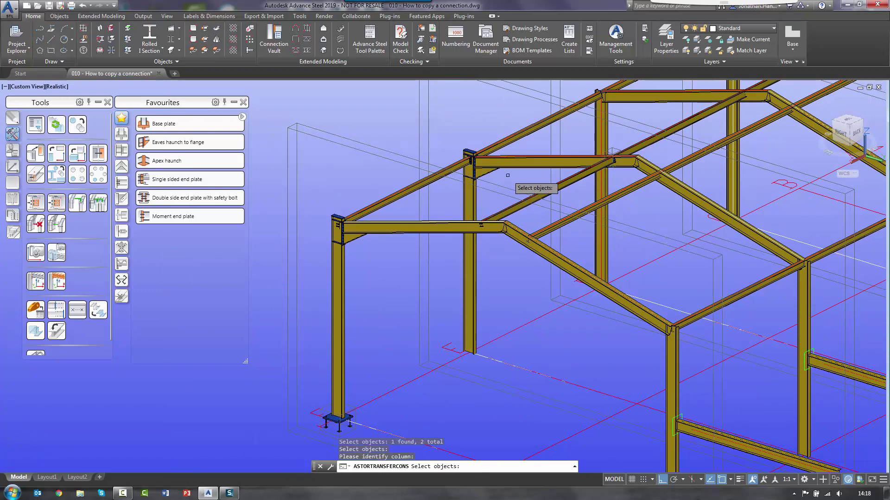
middle_drag(507, 175, 461, 238)
click(552, 190)
key(Return)
click(580, 166)
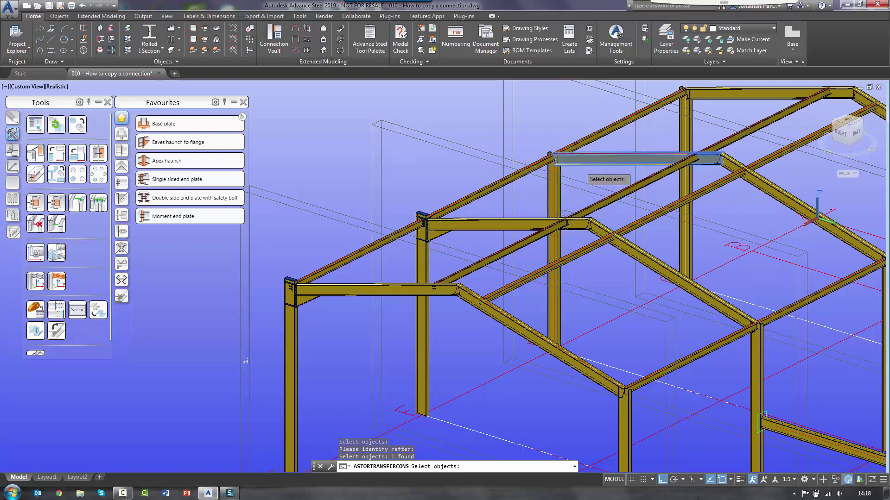
key(Return)
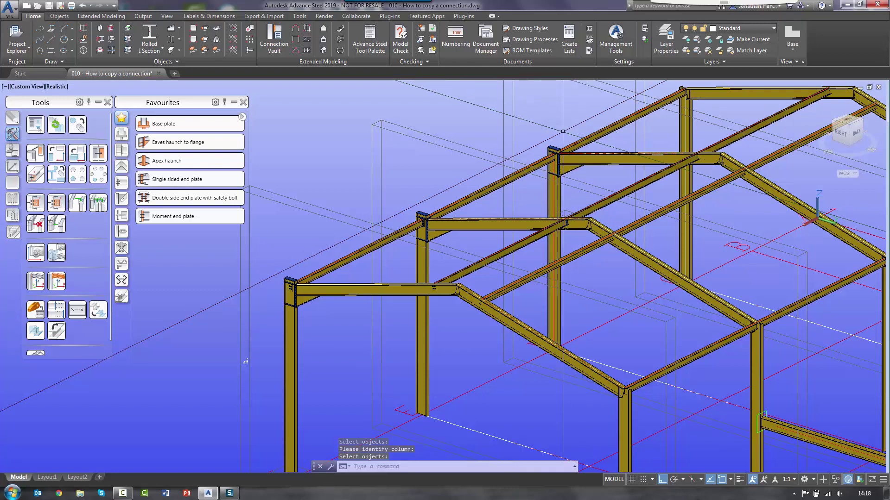
click(83, 6)
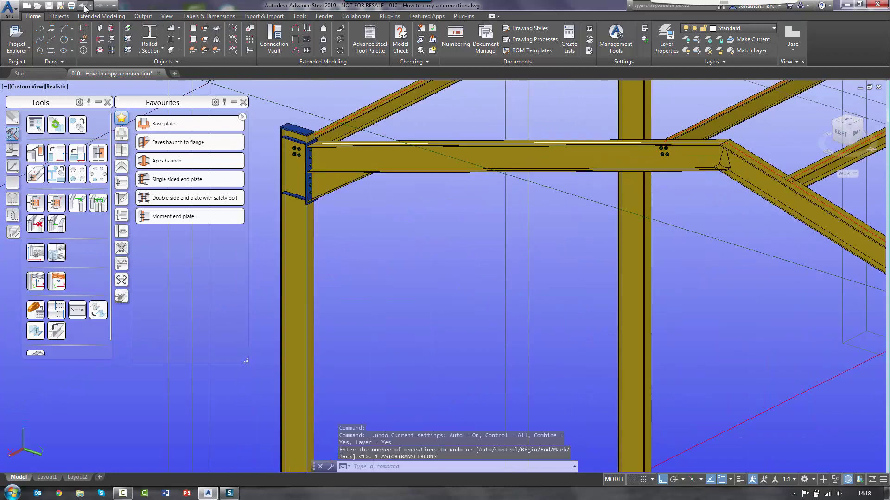
click(83, 5)
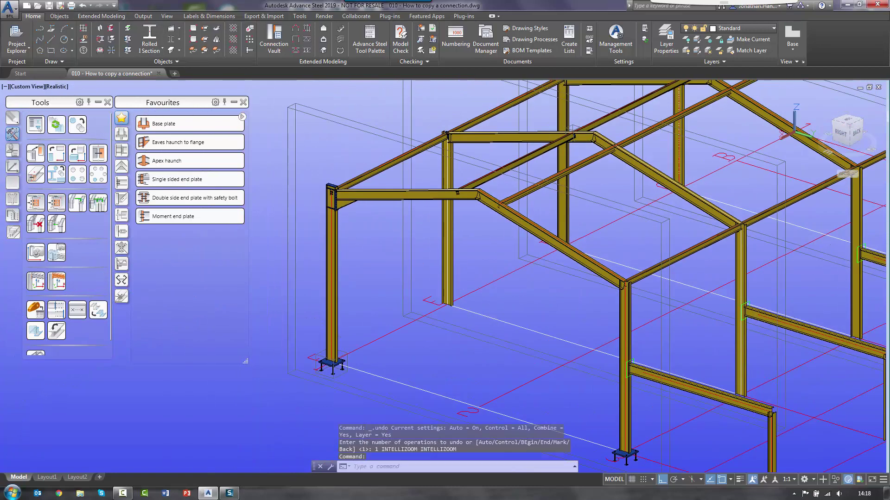
click(552, 361)
text(E)
key(Return)
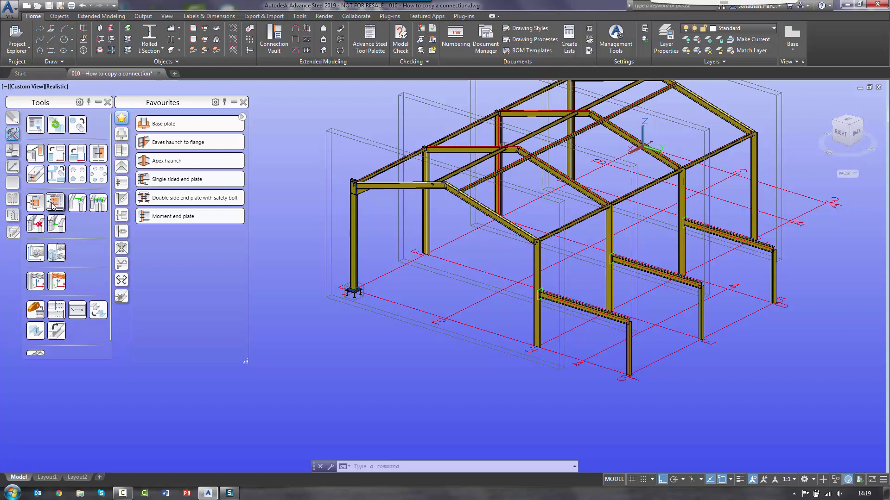
Start Joint Copy, Multiple and pick the corner column's base plate as the source joint.
click(55, 203)
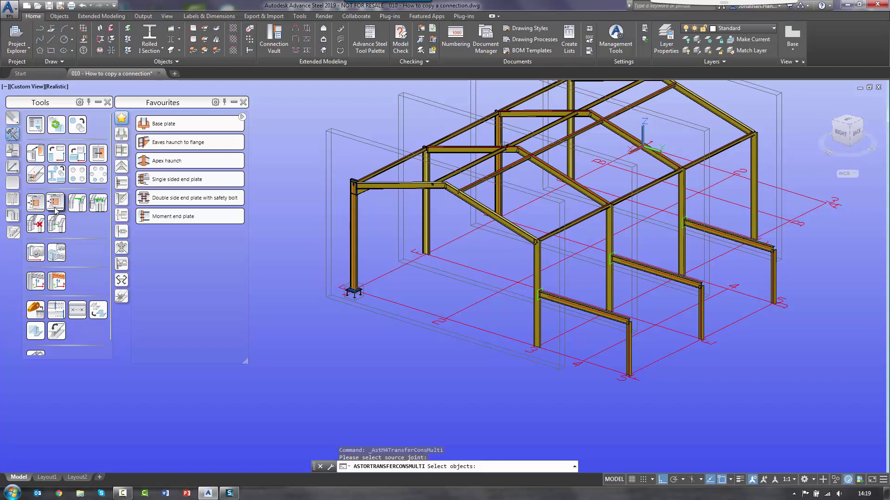
scroll(352, 294, up, 6)
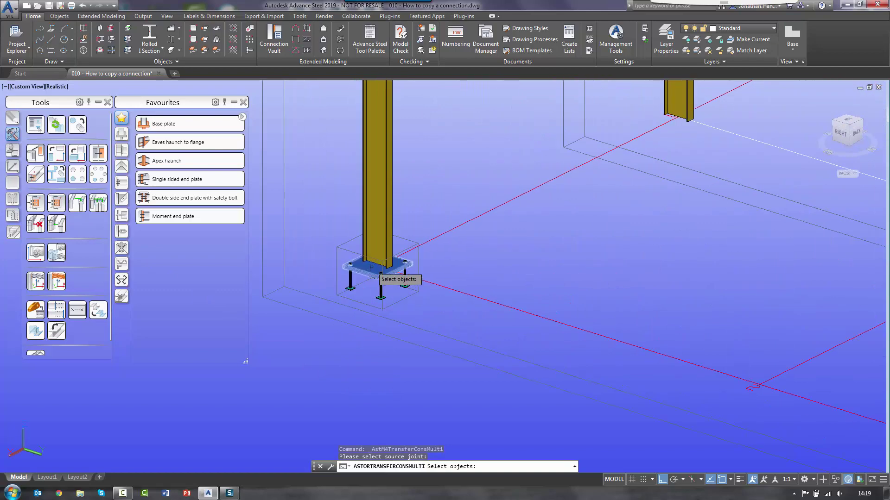
click(369, 265)
scroll(417, 229, down, 2)
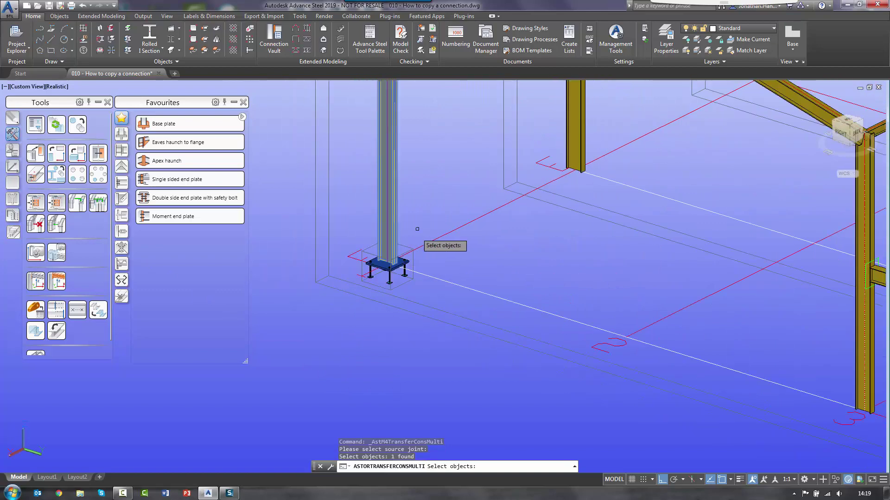
shift+click(381, 266)
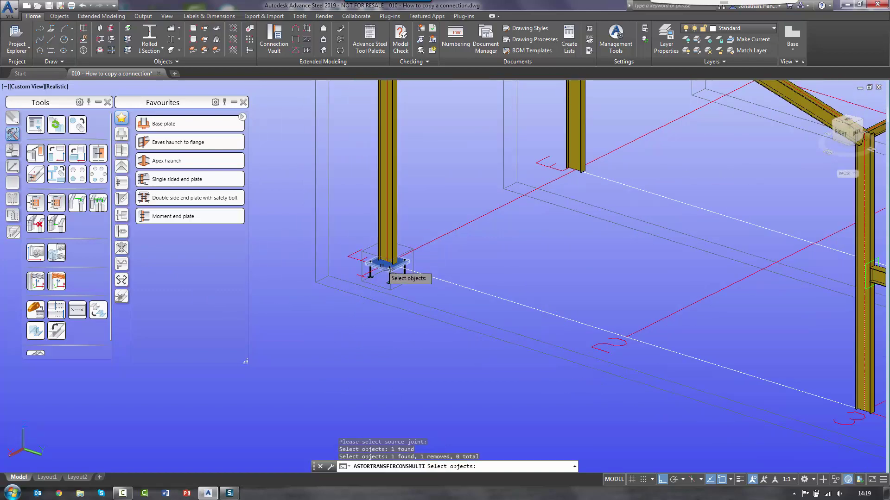
click(381, 268)
key(Return)
scroll(433, 209, down, 2)
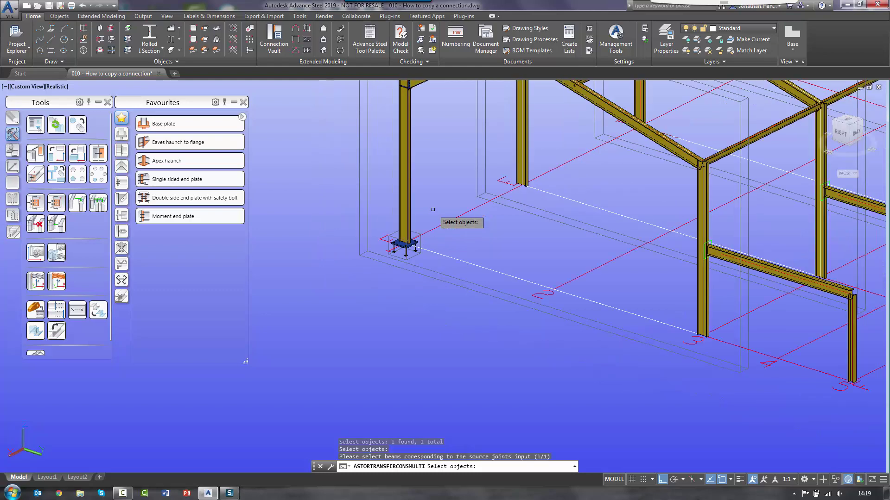
scroll(464, 380, down, 3)
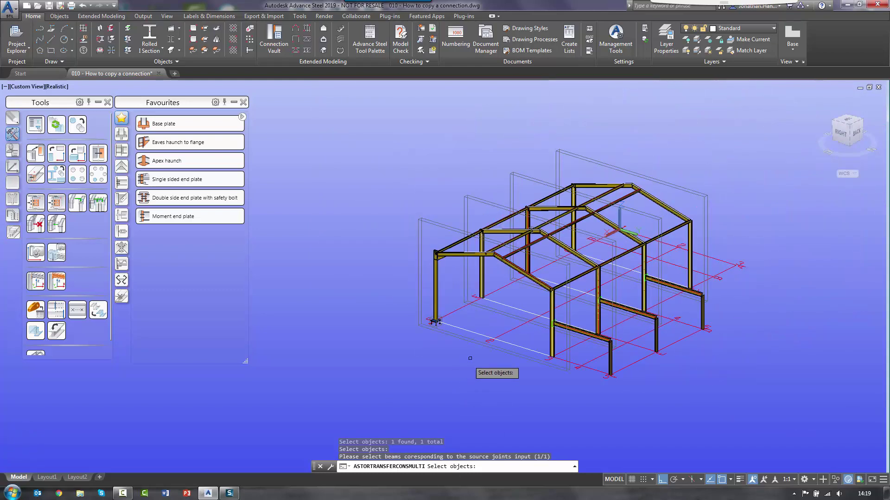
Window-select all ten columns and confirm so each receives a base plate.
shift+middle_drag(556, 405, 547, 364)
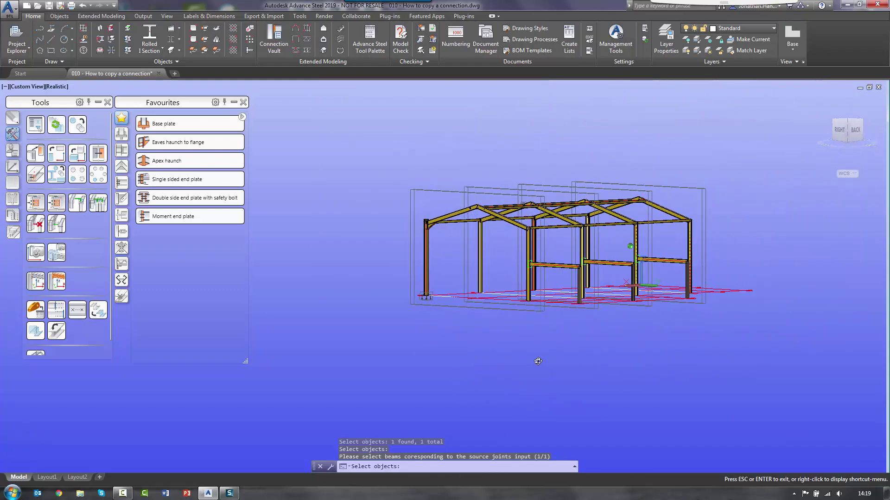
click(678, 356)
click(609, 329)
click(748, 370)
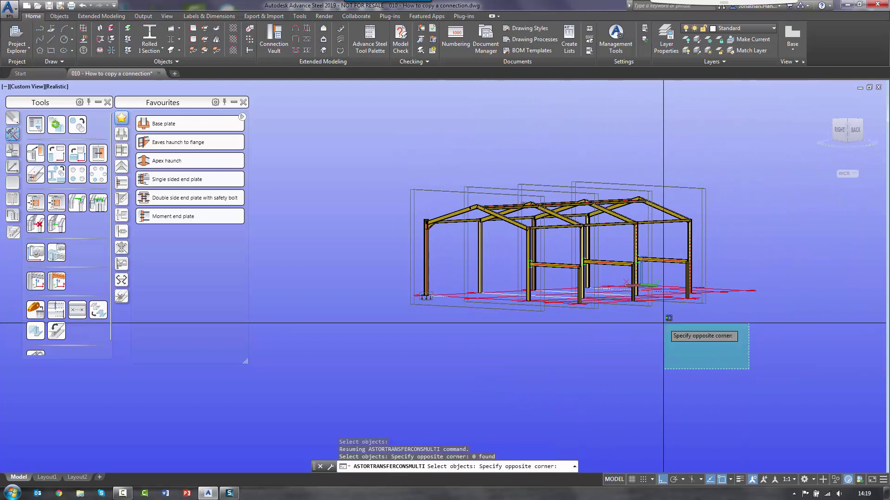
click(473, 284)
shift+middle_drag(562, 354, 475, 371)
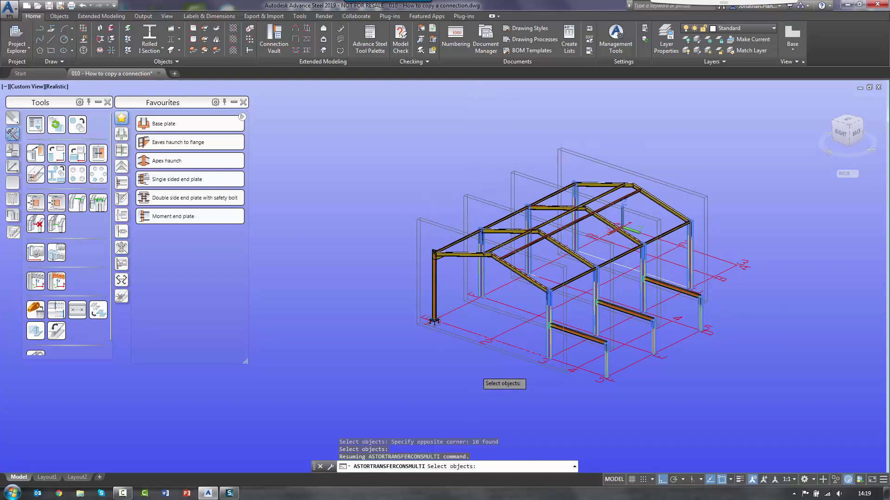
key(Return)
scroll(550, 391, up, 6)
scroll(550, 390, down, 10)
shift+middle_drag(550, 391, 635, 339)
key(Escape)
Zoom to the left eaves corner and launch Joint Copy, Multiple.
scroll(635, 340, up, 5)
scroll(412, 278, down, 6)
scroll(366, 247, up, 6)
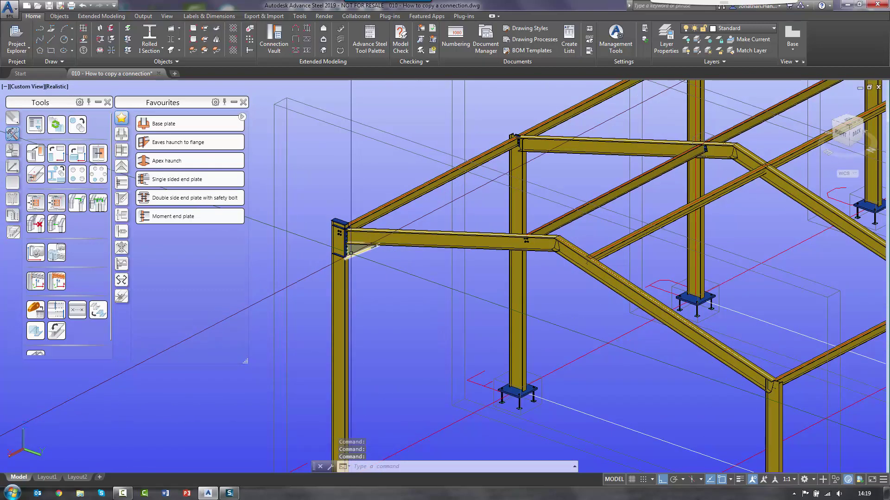
click(61, 207)
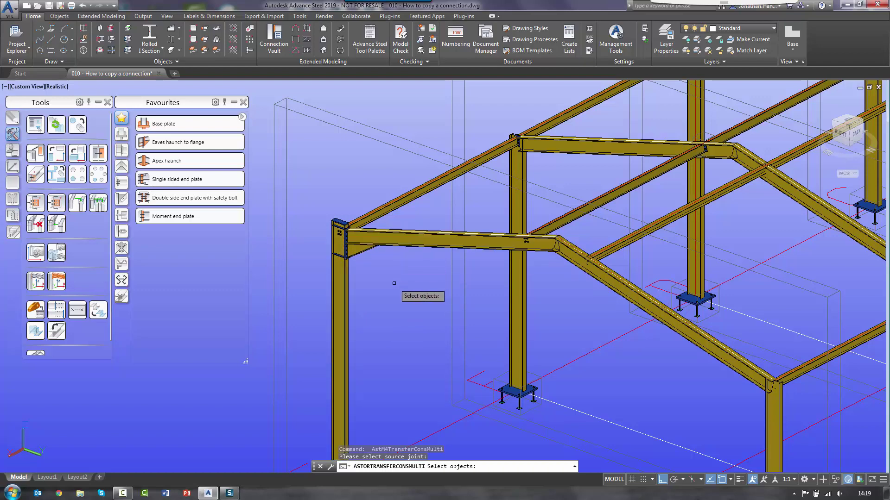
Pick the eaves haunch as source and select the seven target columns.
click(357, 251)
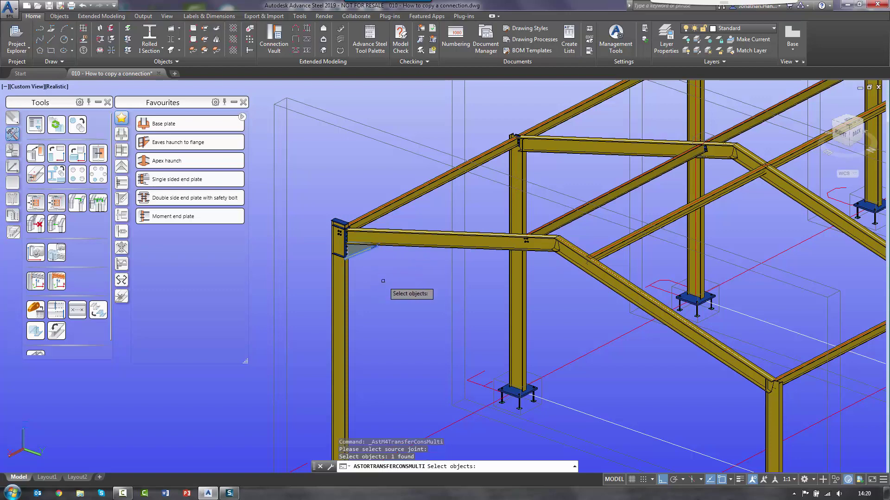
key(Return)
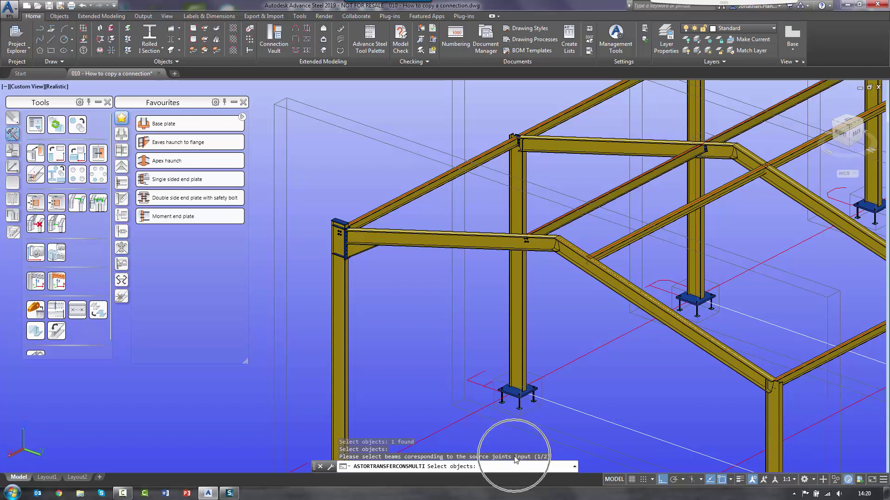
scroll(417, 299, down, 5)
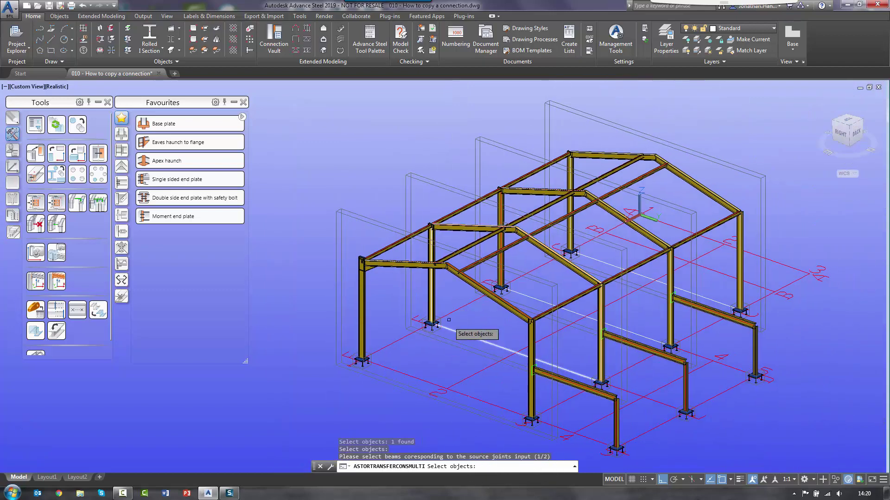
click(433, 289)
click(501, 256)
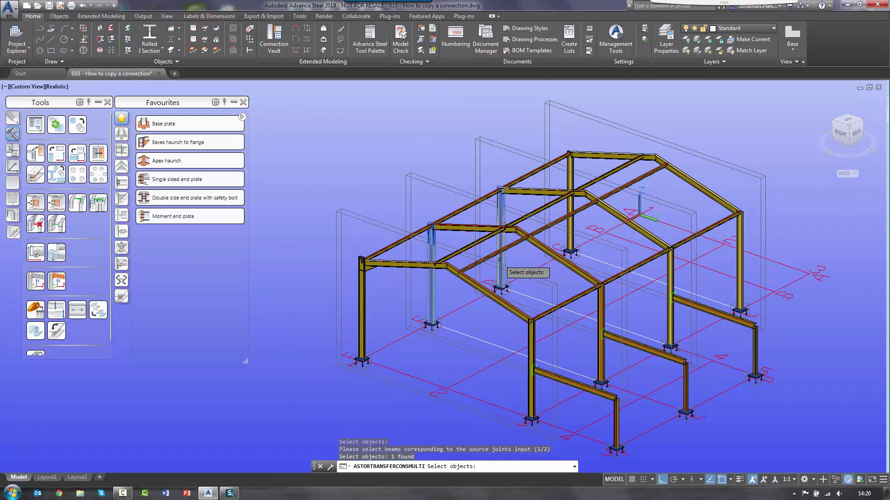
click(569, 241)
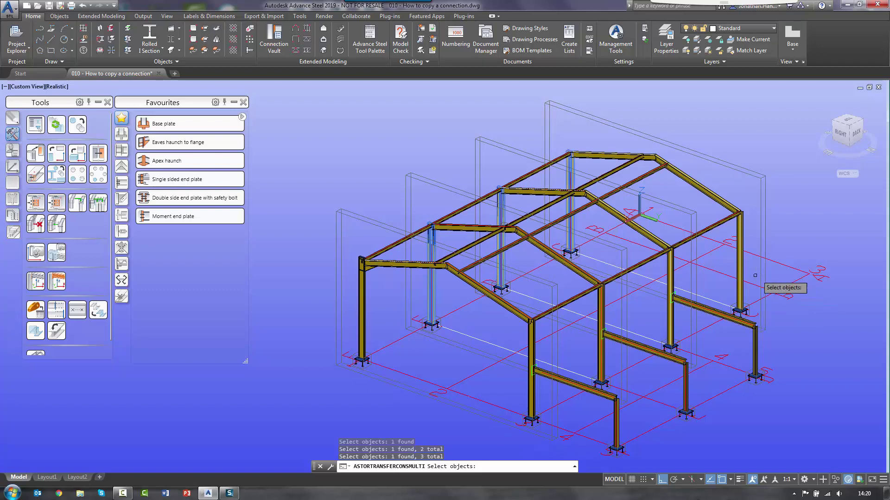
click(740, 277)
click(673, 276)
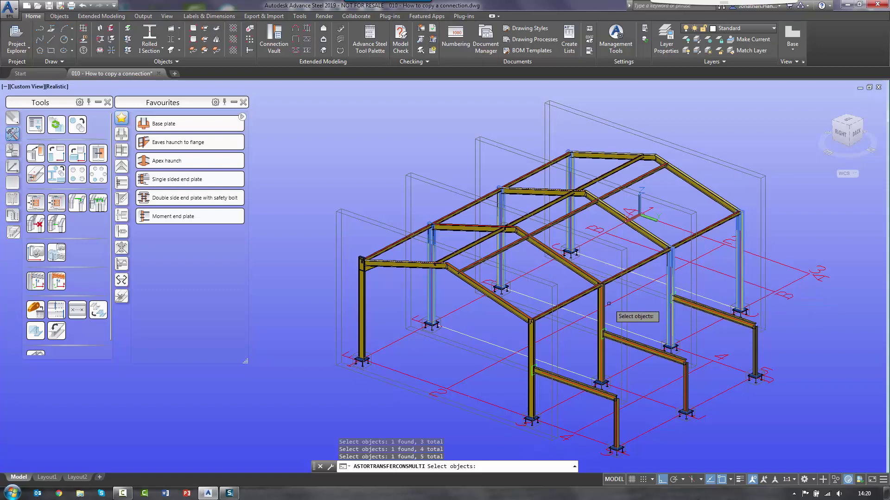
click(601, 318)
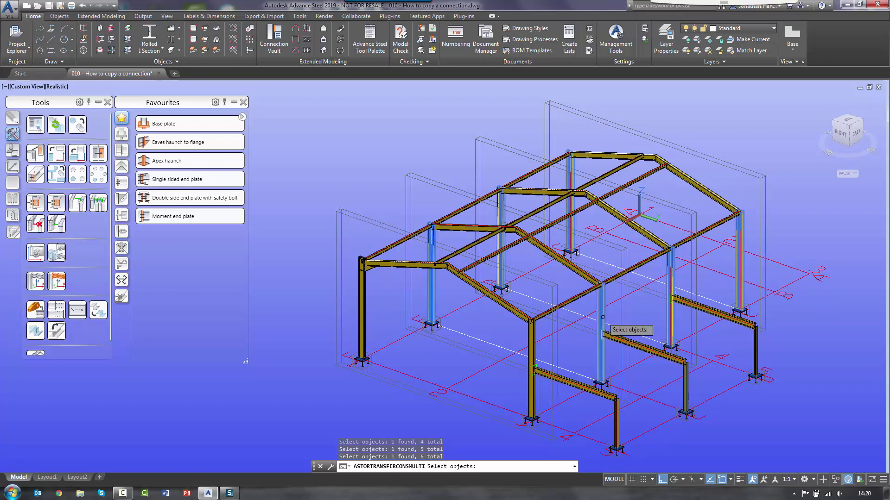
drag(450, 365, 518, 355)
click(531, 349)
key(Return)
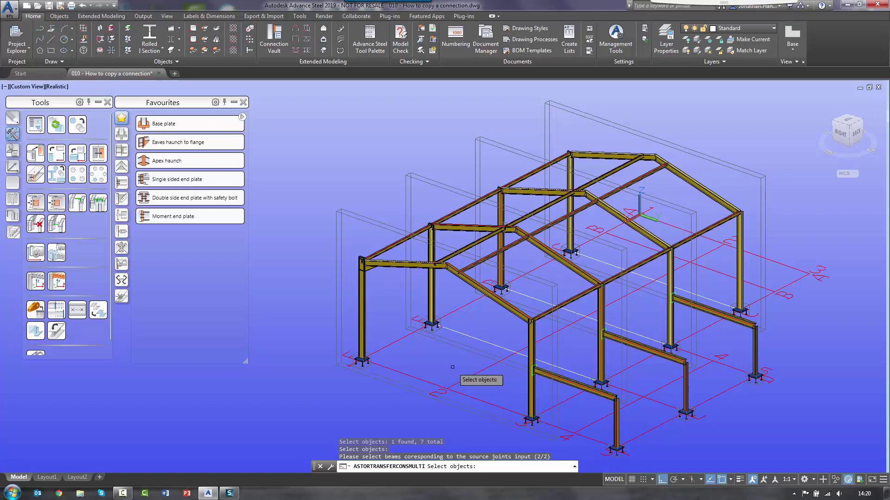
Select the matching rafters and confirm to create the eaves haunches.
click(457, 228)
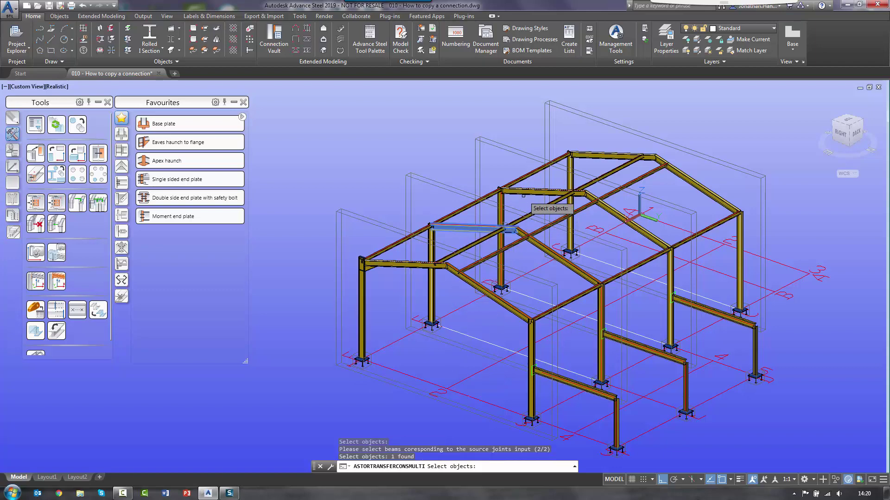
click(540, 191)
click(605, 158)
click(686, 178)
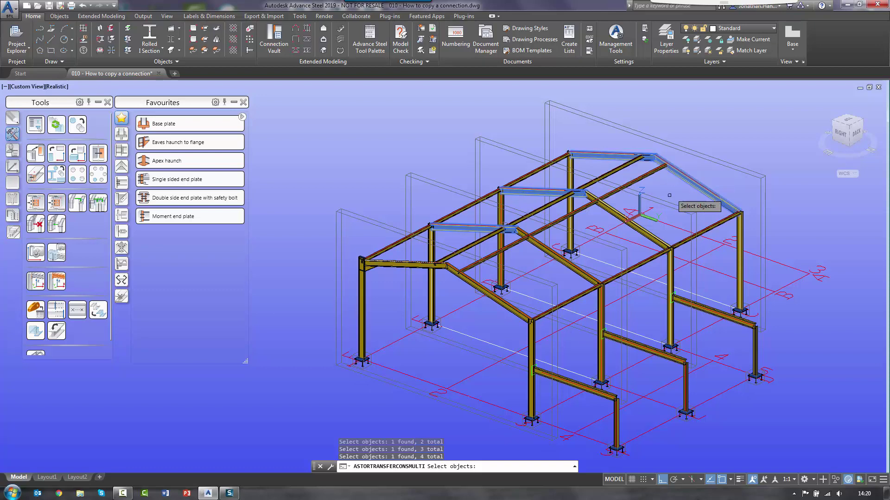
click(648, 234)
click(593, 277)
click(553, 255)
click(506, 307)
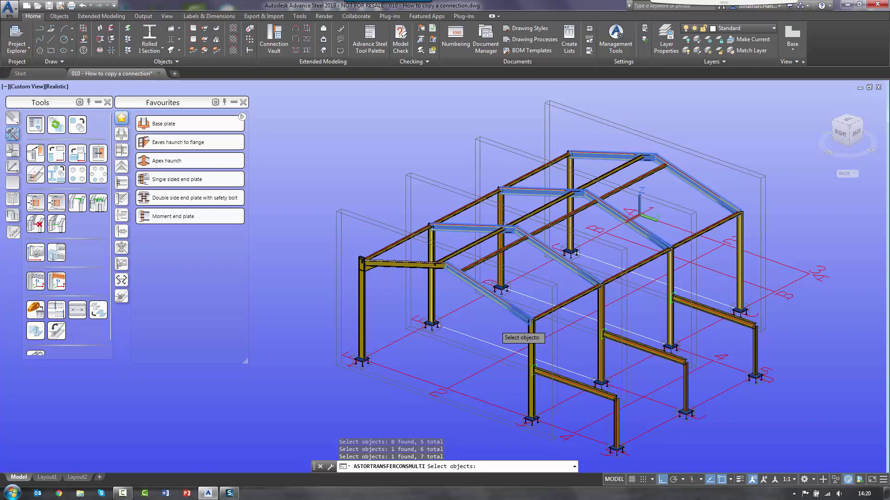
key(Return)
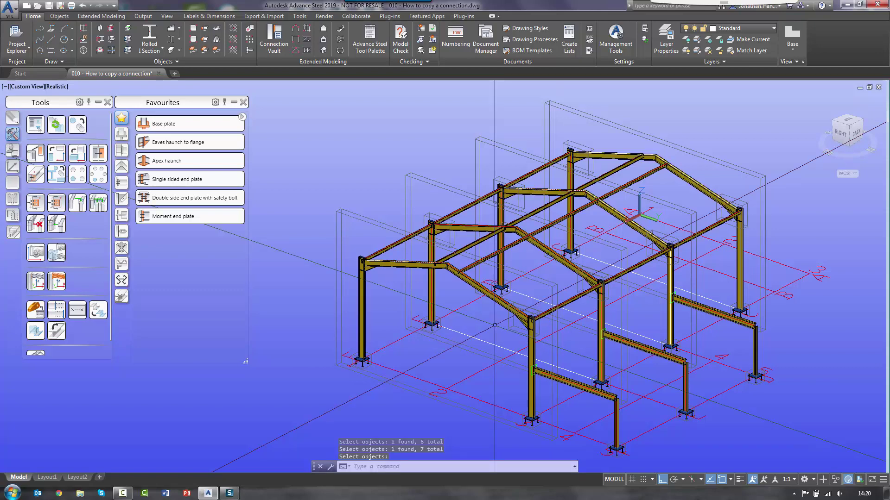
scroll(408, 264, up, 8)
scroll(407, 263, down, 8)
scroll(320, 259, up, 10)
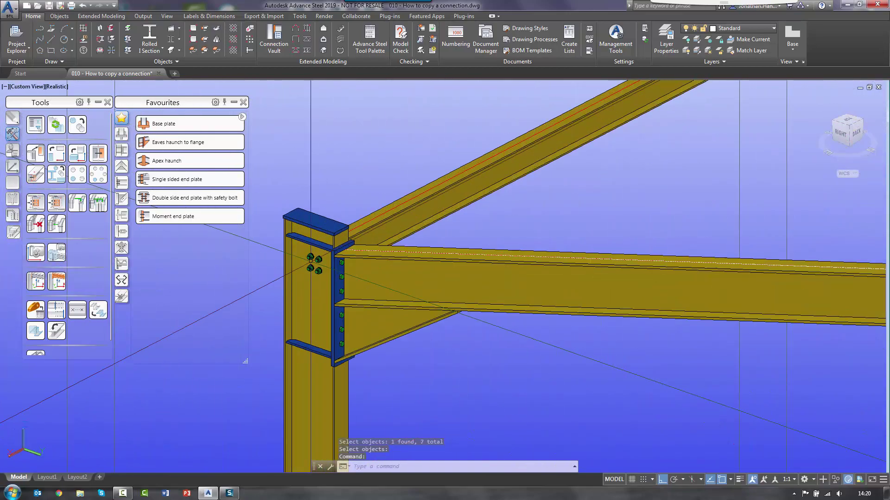
scroll(320, 263, down, 3)
drag(555, 291, 337, 298)
key(Escape)
scroll(336, 298, down, 6)
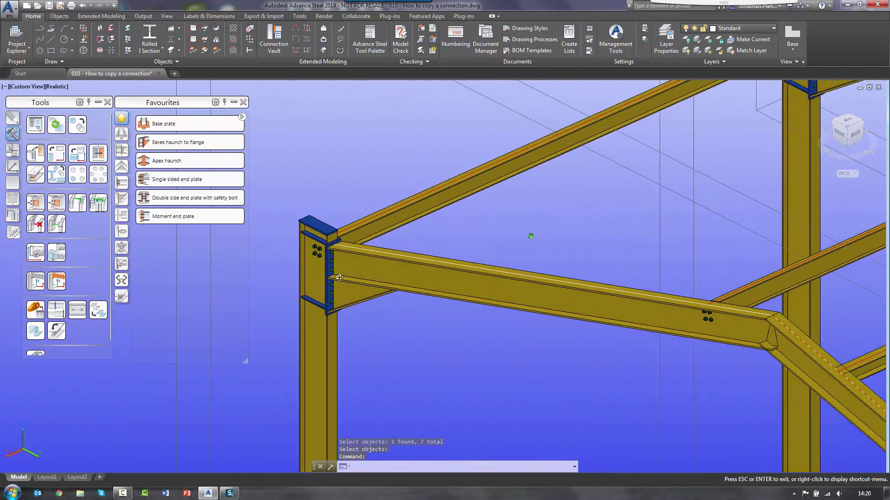
scroll(316, 235, up, 4)
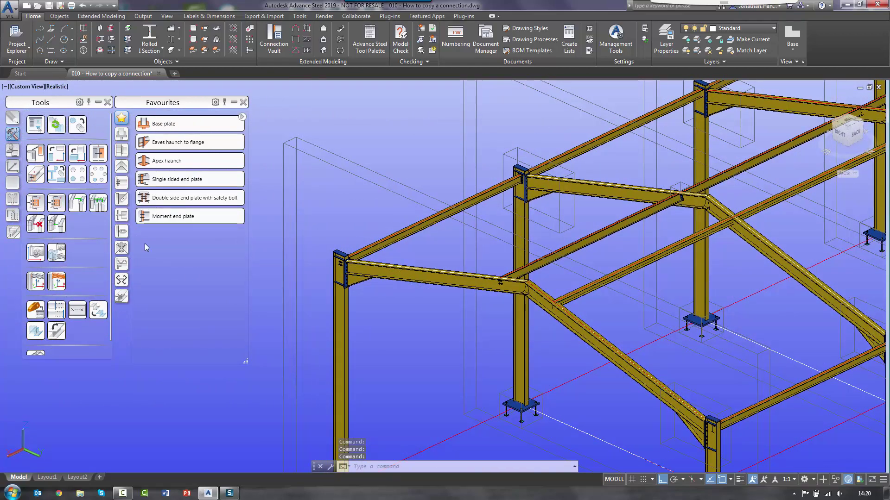
Start Joint Copy, Multiple from the column end-plate joint and pick three target columns.
click(62, 204)
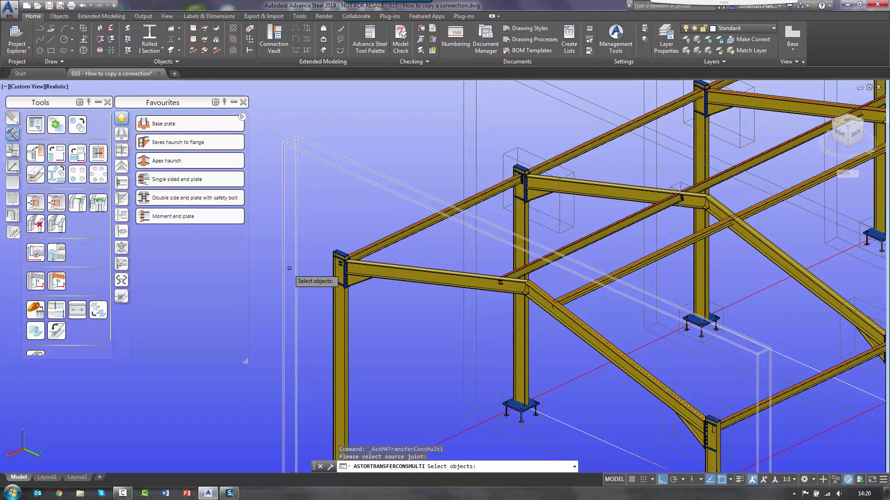
scroll(343, 273, up, 5)
click(334, 267)
scroll(356, 234, down, 5)
key(Return)
scroll(362, 234, down, 4)
scroll(440, 210, up, 4)
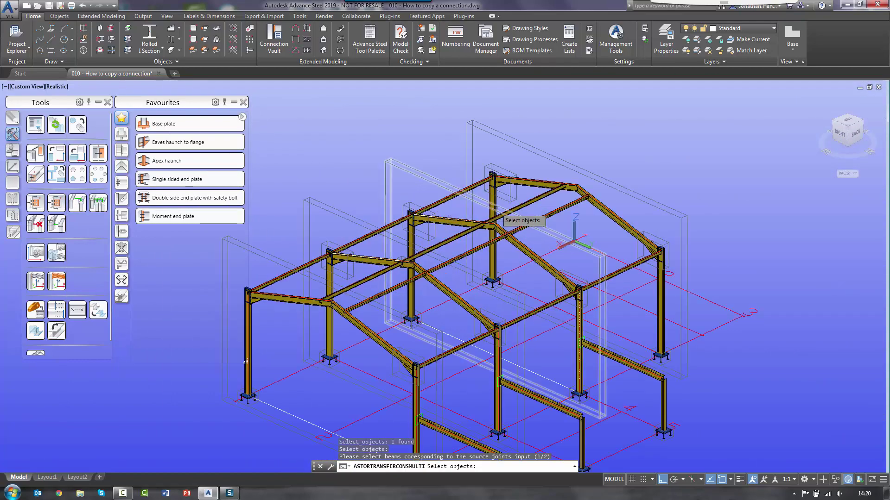
click(494, 202)
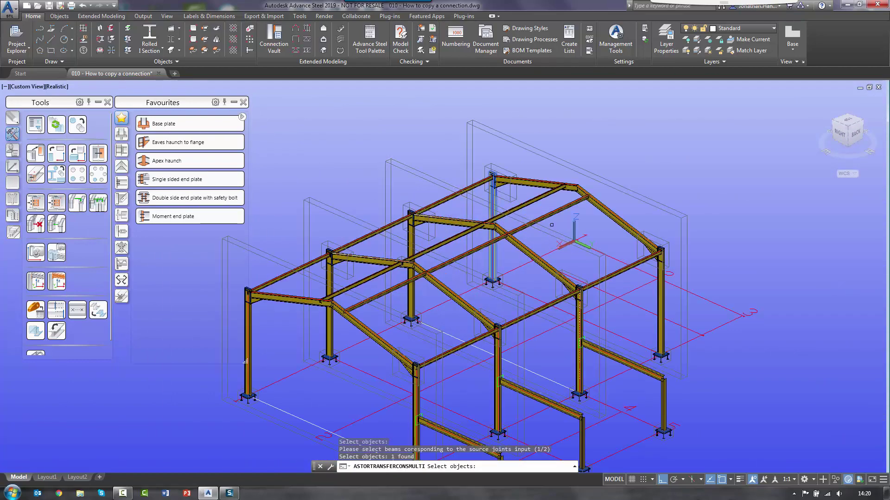
click(659, 274)
click(415, 401)
key(Return)
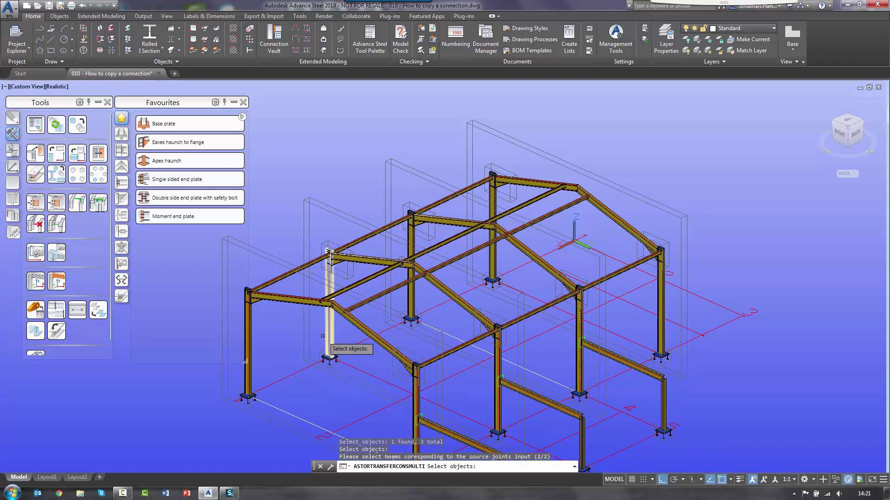
Pick the three corresponding eaves beams to finish copying the end plates.
click(271, 282)
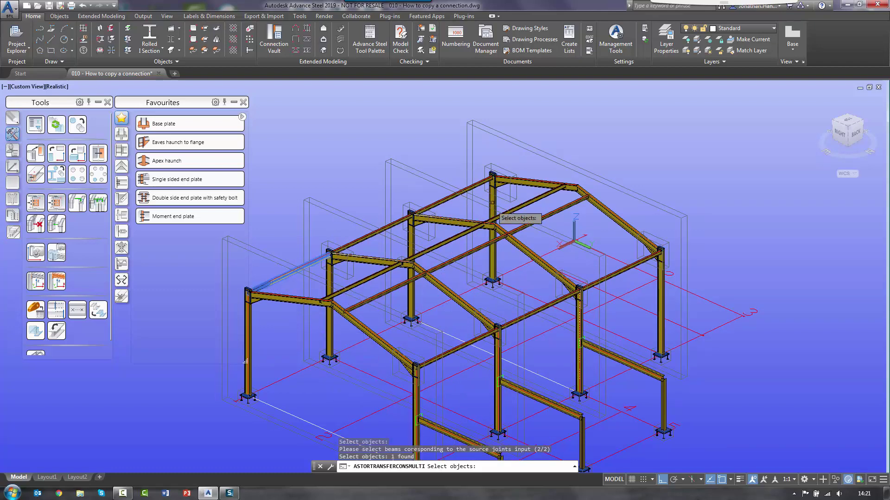
click(451, 195)
click(620, 269)
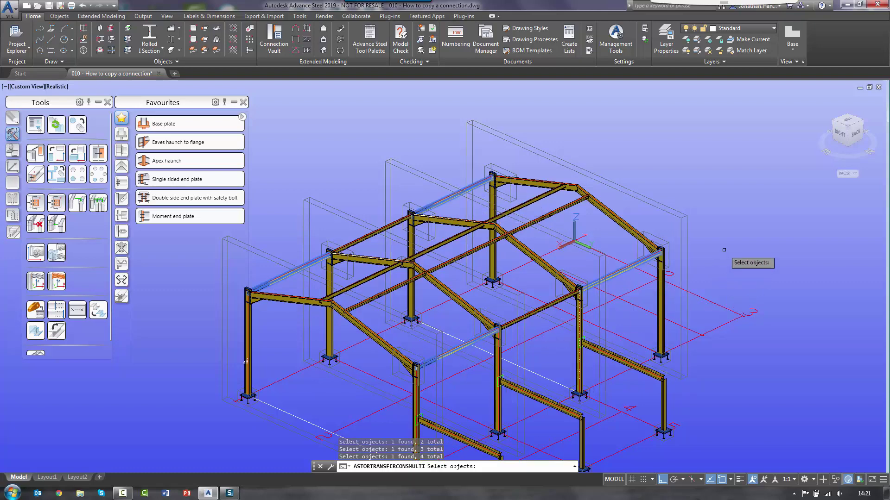
key(Return)
Zoom in to check the new column-top end plates, then relaunch the multi-member joint copy.
scroll(555, 243, up, 8)
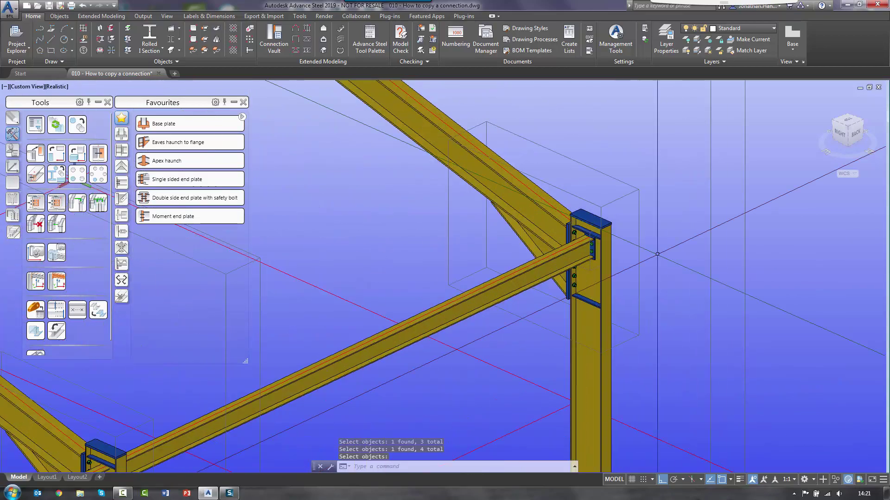
scroll(555, 244, down, 8)
scroll(399, 184, up, 8)
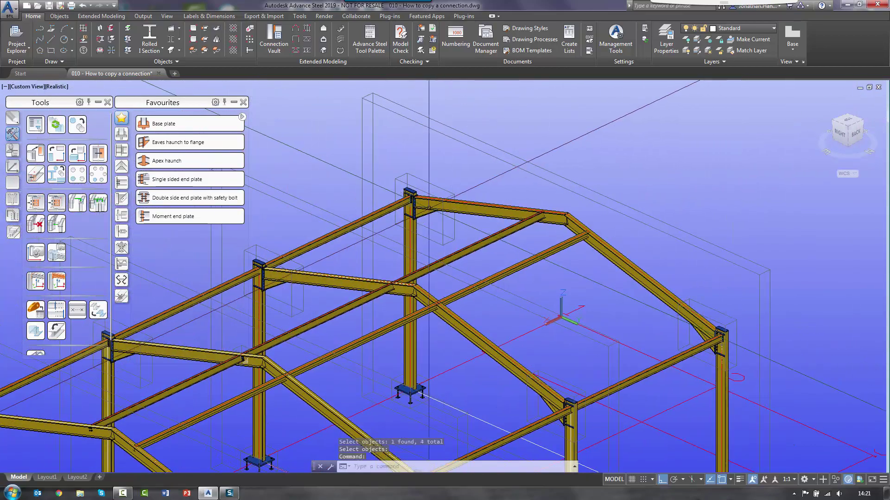
scroll(400, 184, down, 8)
scroll(356, 209, up, 4)
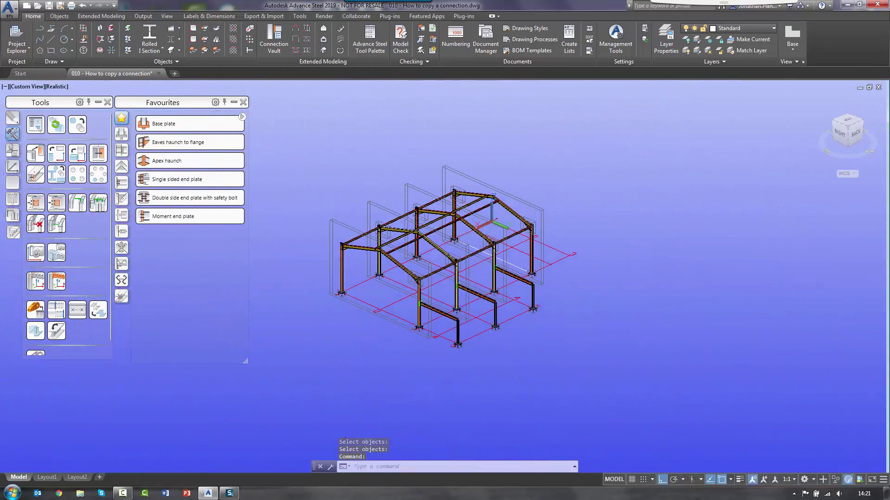
scroll(349, 262, up, 8)
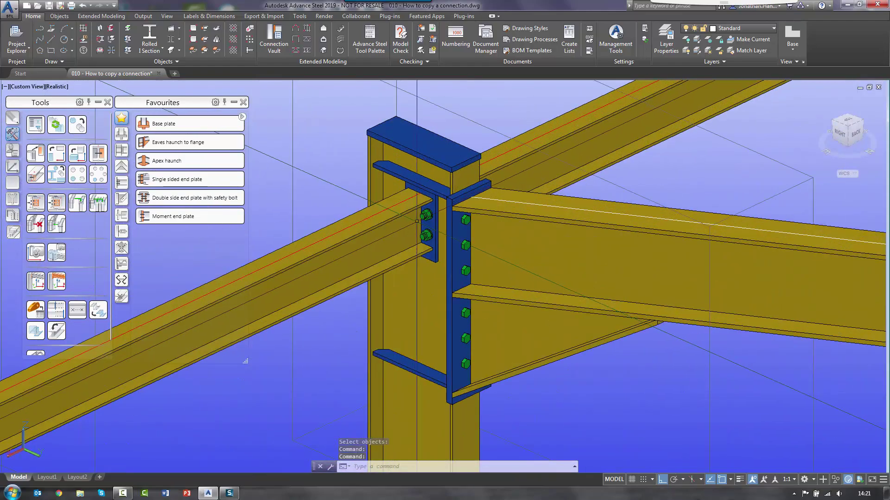
scroll(426, 216, down, 6)
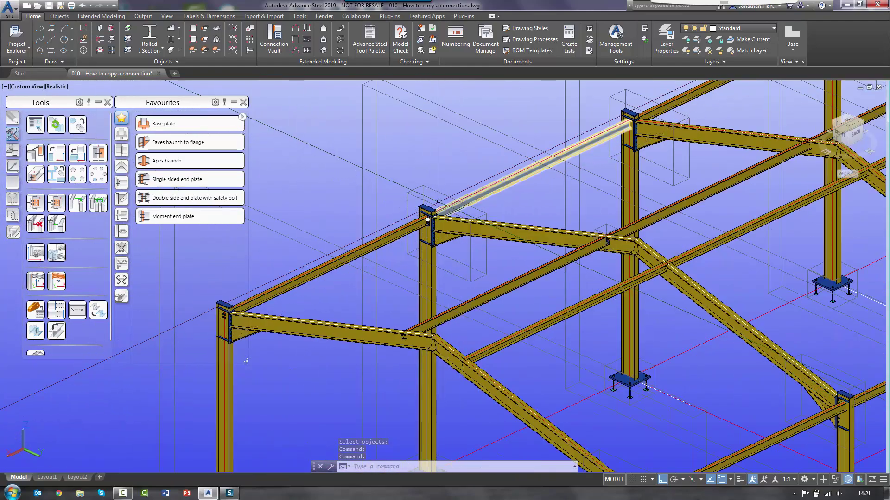
click(56, 203)
Pick the column-top end plate as source and select three target columns.
scroll(424, 218, up, 6)
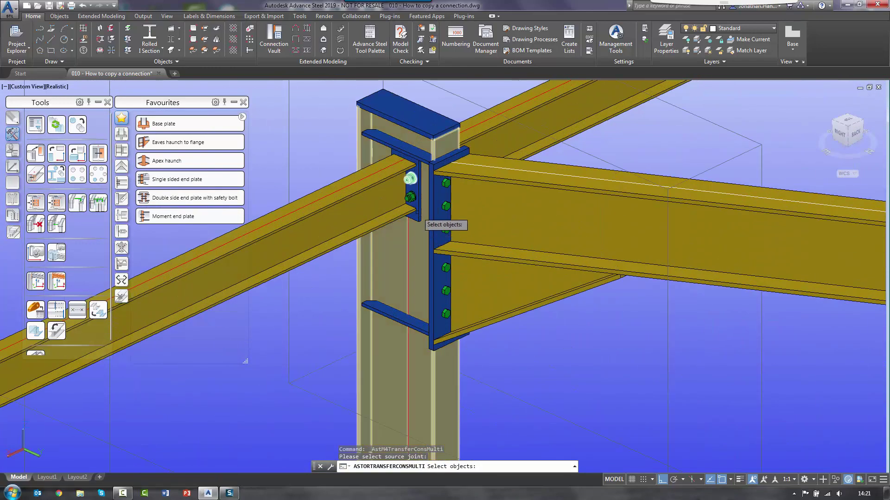
click(410, 196)
scroll(414, 204, down, 6)
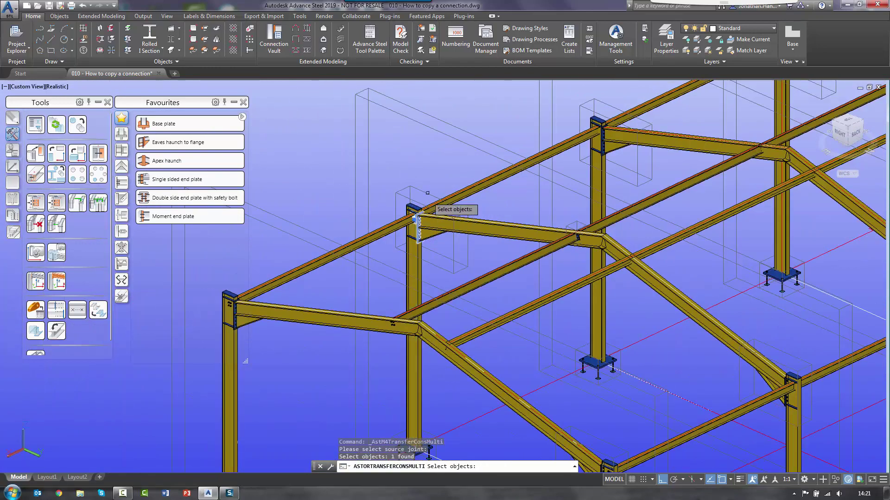
key(Return)
scroll(431, 167, down, 5)
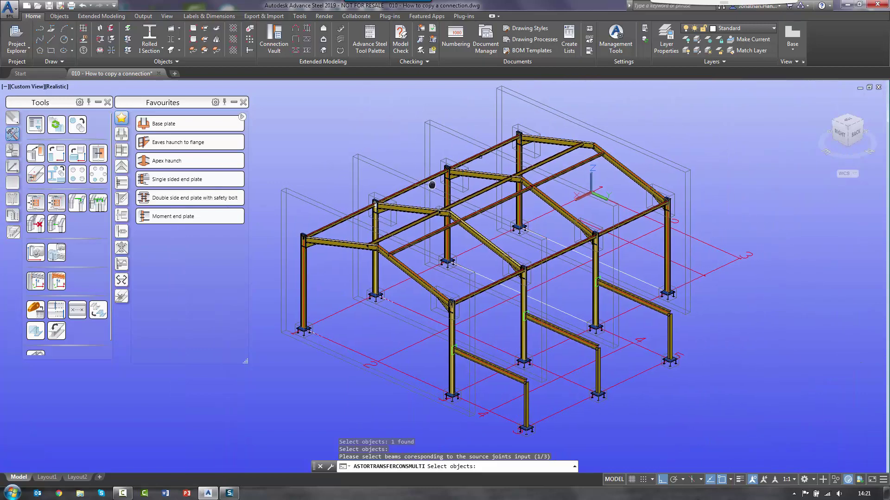
scroll(453, 191, up, 2)
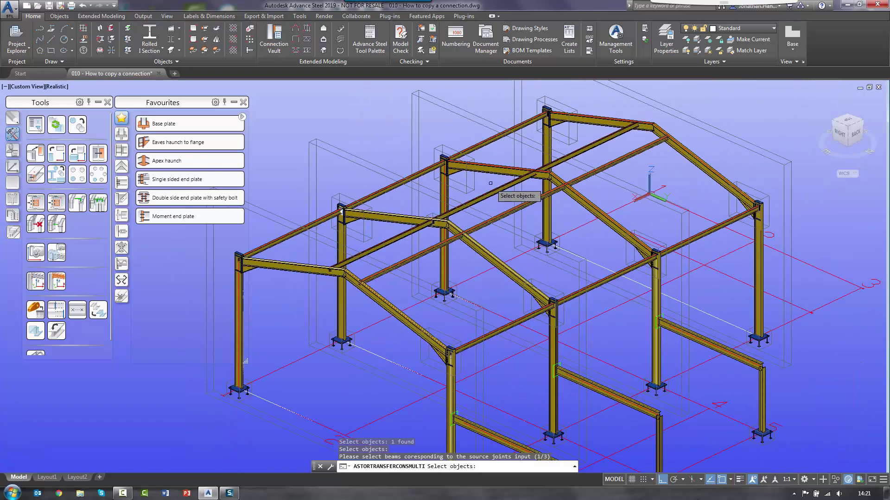
click(446, 188)
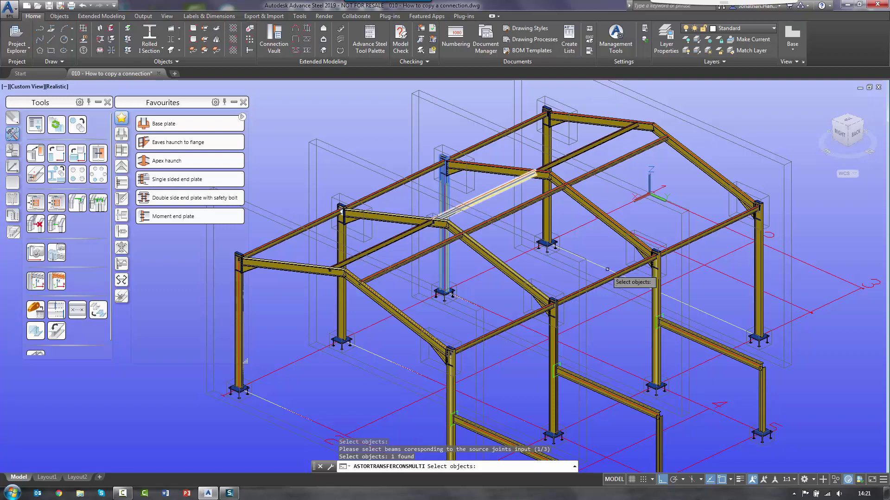
click(653, 289)
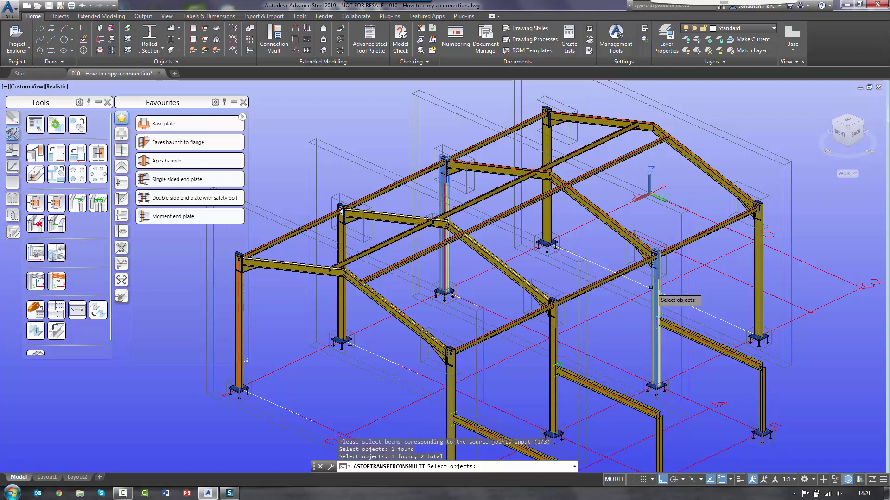
click(553, 340)
key(Return)
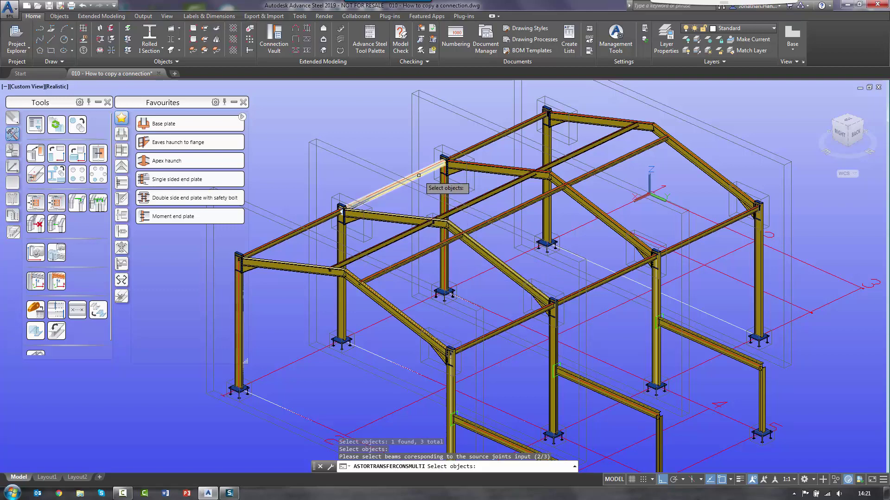
Select three matching roof and eaves beams, then two more eaves beams, completing the copy.
click(482, 145)
click(723, 225)
click(509, 326)
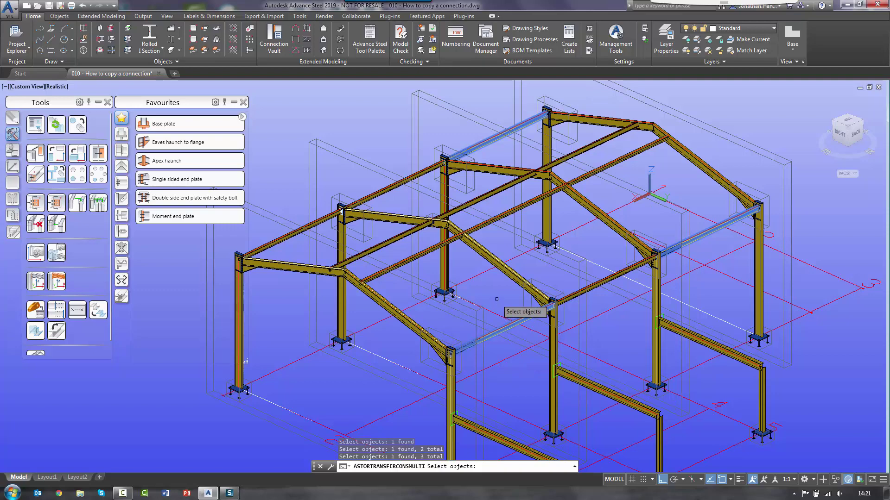
key(Return)
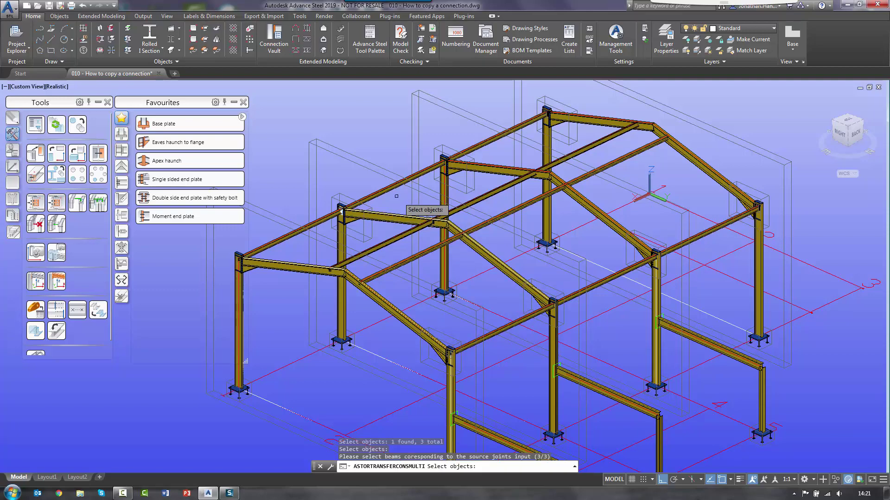
click(382, 190)
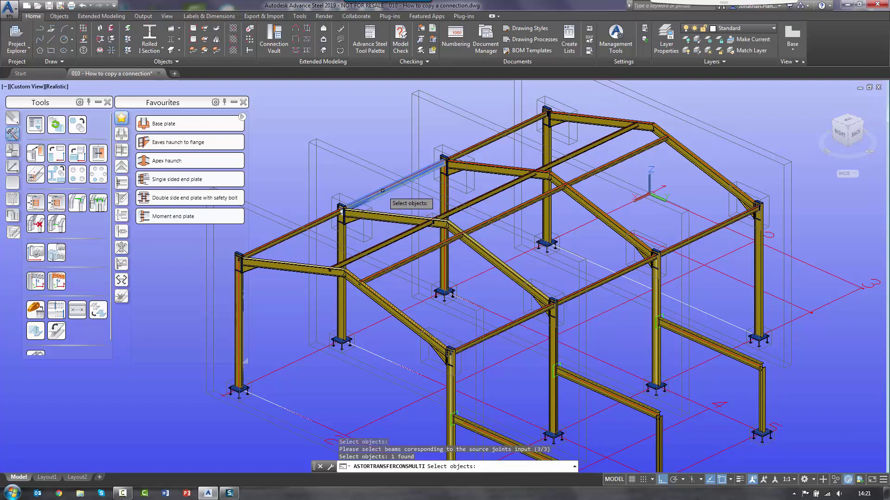
click(601, 280)
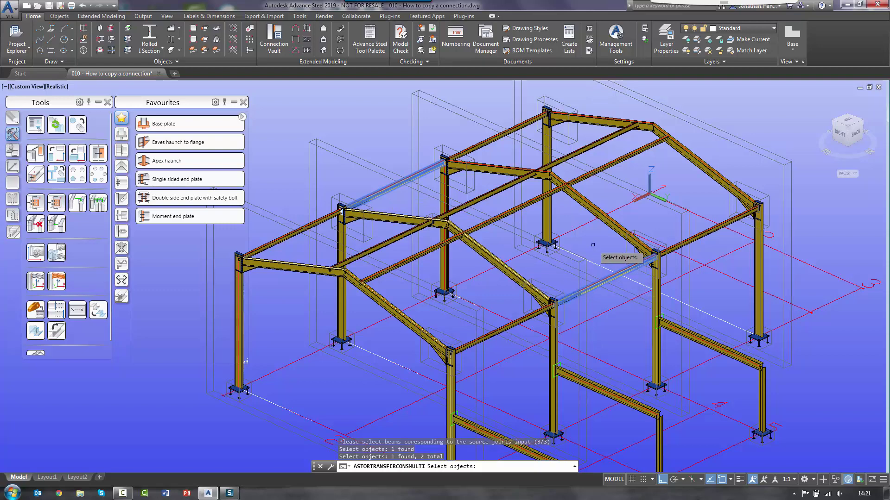
key(Return)
Zoom and pan to inspect the new end plates near the rafter-to-brace joint.
scroll(622, 249, up, 5)
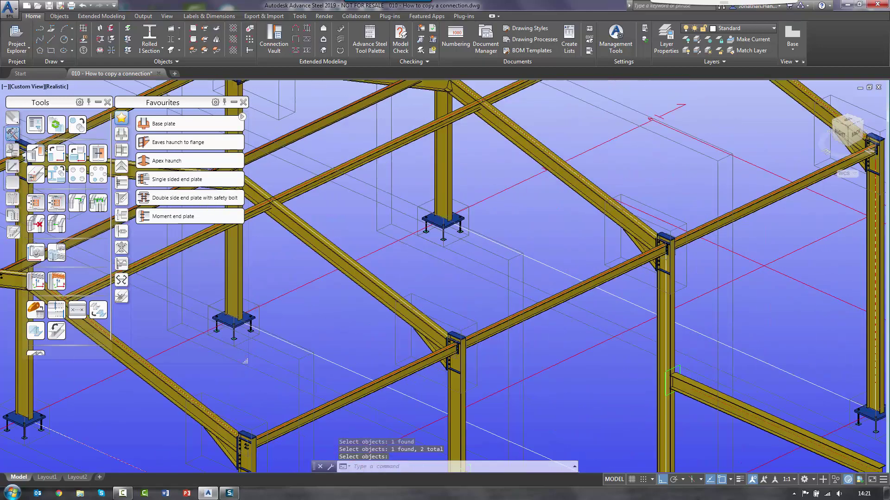
scroll(622, 249, down, 2)
scroll(622, 249, down, 2)
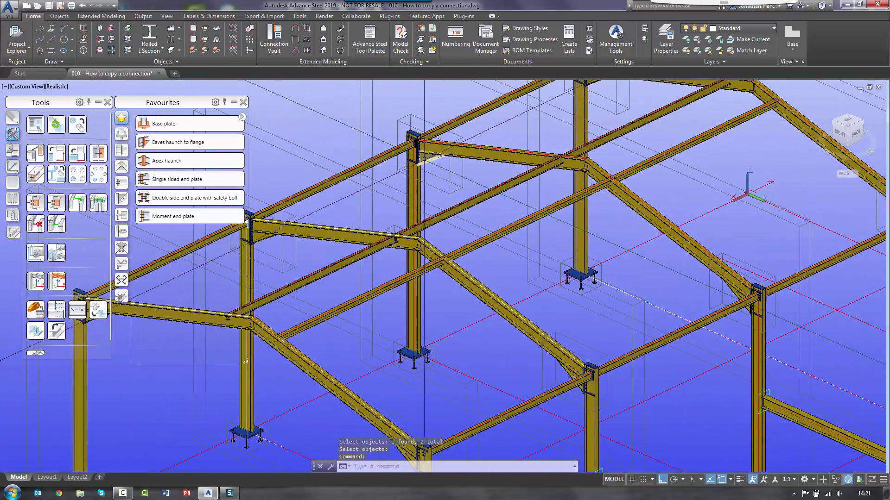
scroll(423, 189, up, 6)
scroll(422, 189, down, 2)
scroll(423, 189, up, 3)
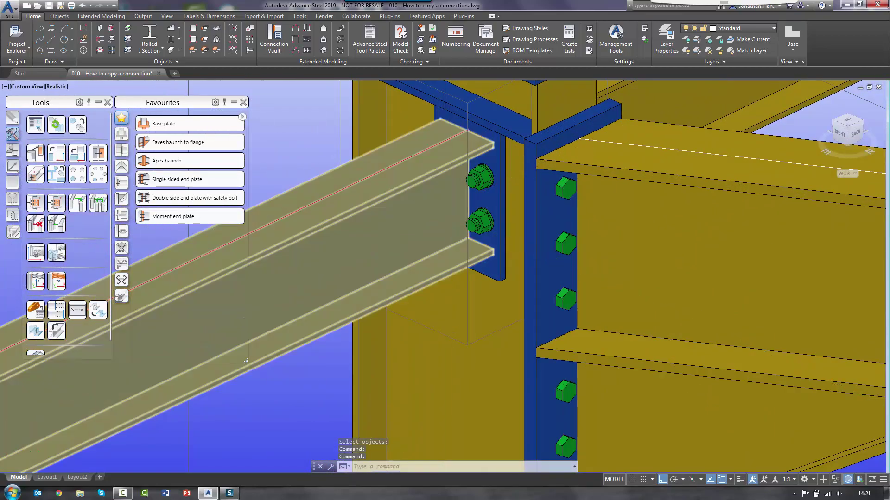
scroll(463, 187, down, 6)
scroll(513, 187, up, 1)
scroll(557, 244, up, 1)
scroll(547, 233, up, 1)
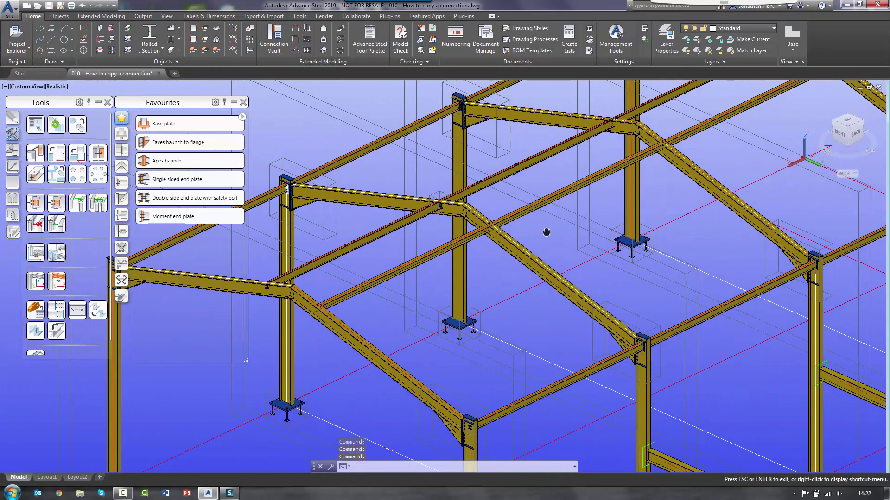
scroll(586, 233, down, 2)
middle_drag(586, 233, 649, 240)
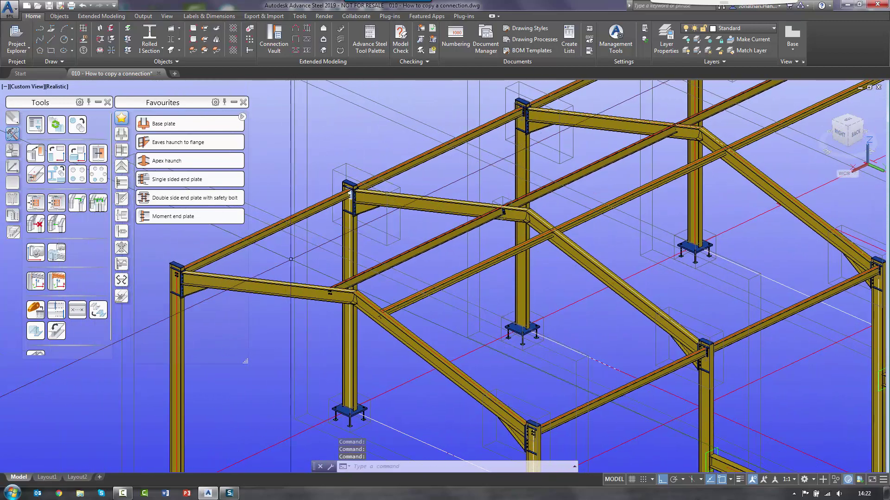
scroll(305, 302, up, 5)
scroll(305, 302, down, 4)
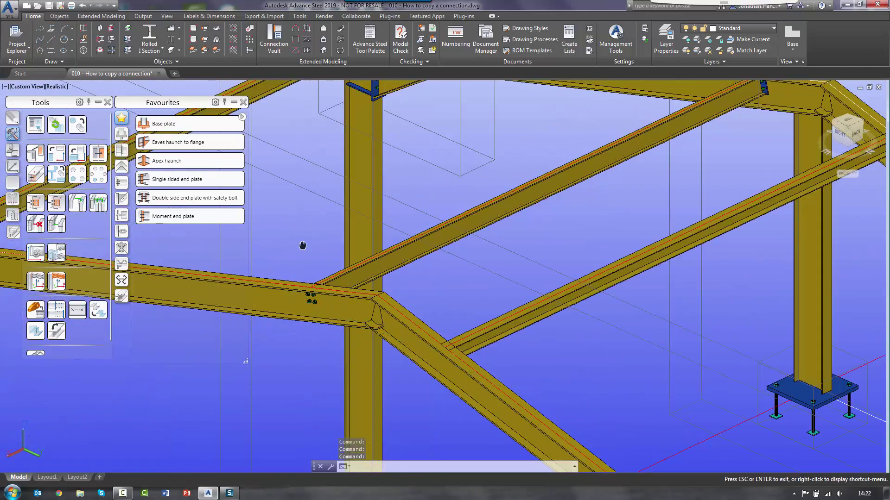
scroll(140, 252, up, 1)
Copy the bolted rafter joint onto the three matching apex roof members.
click(56, 202)
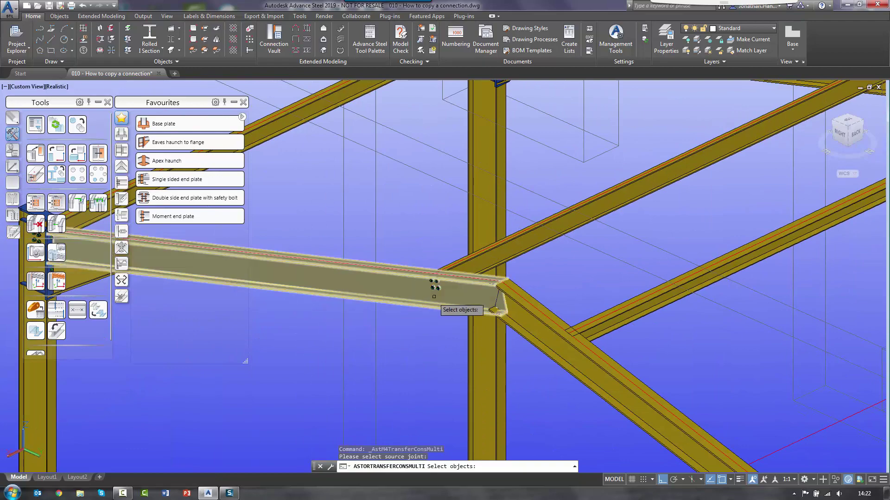
scroll(433, 285, up, 3)
click(428, 272)
key(Return)
scroll(428, 273, down, 6)
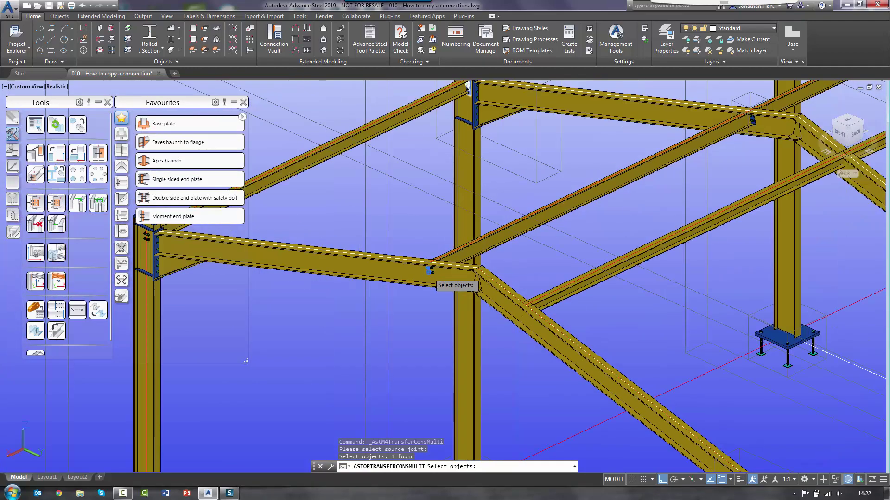
middle_drag(428, 273, 326, 315)
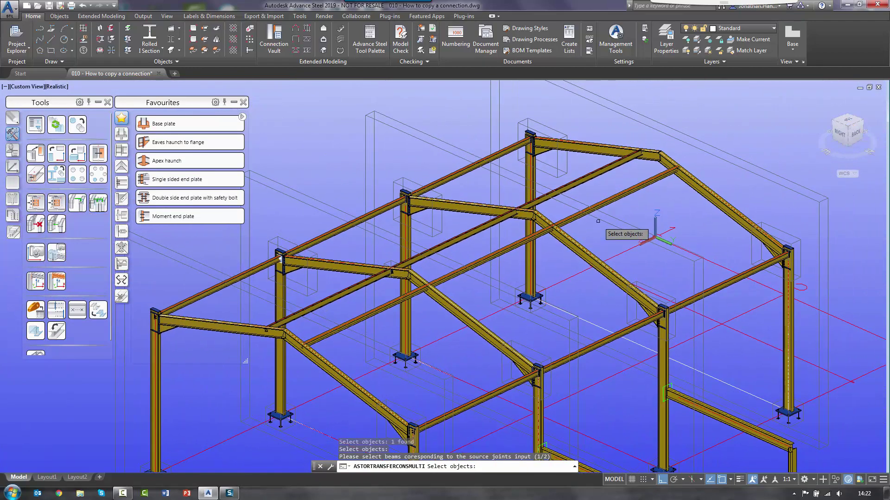
click(670, 159)
click(709, 189)
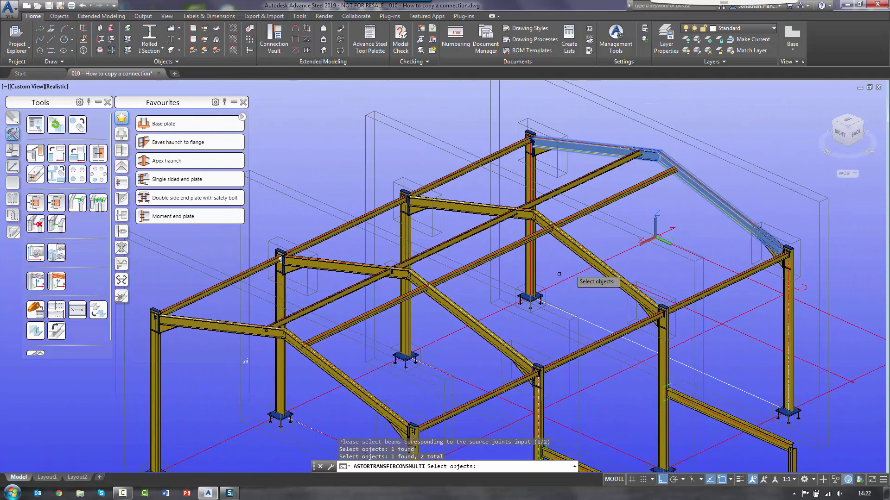
click(340, 366)
key(Return)
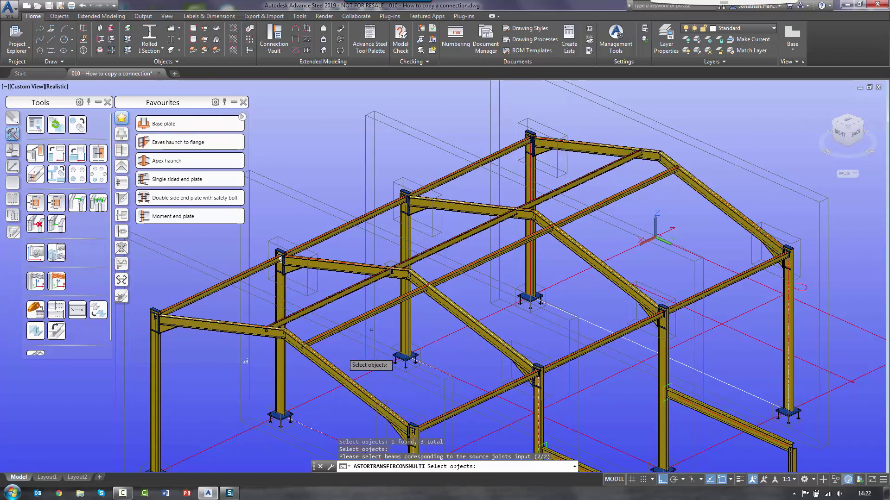
Add the upper, second and lower-left purlins as matching targets for the copied joint.
click(574, 180)
click(623, 189)
click(346, 318)
middle_drag(346, 318, 432, 278)
key(Return)
key(Return)
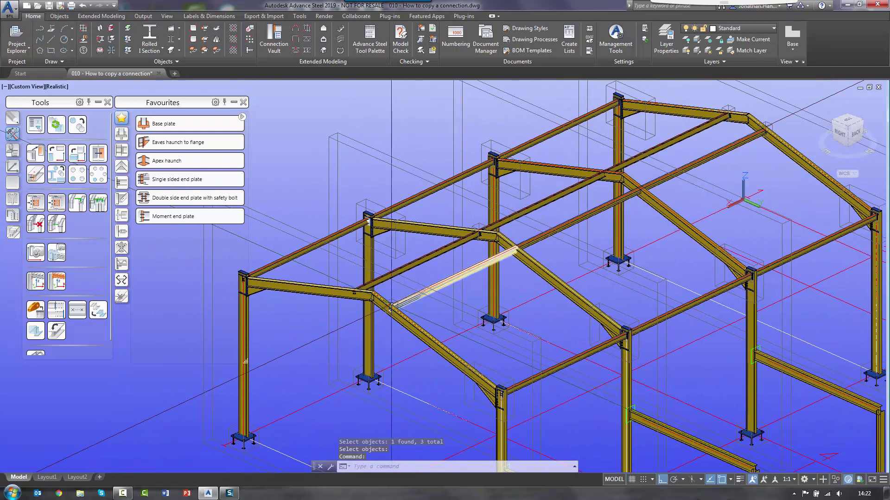
Place an apex haunch with the left rafter as main beam and the diagonal rafter as secondary.
click(167, 160)
scroll(419, 322, up, 3)
click(340, 278)
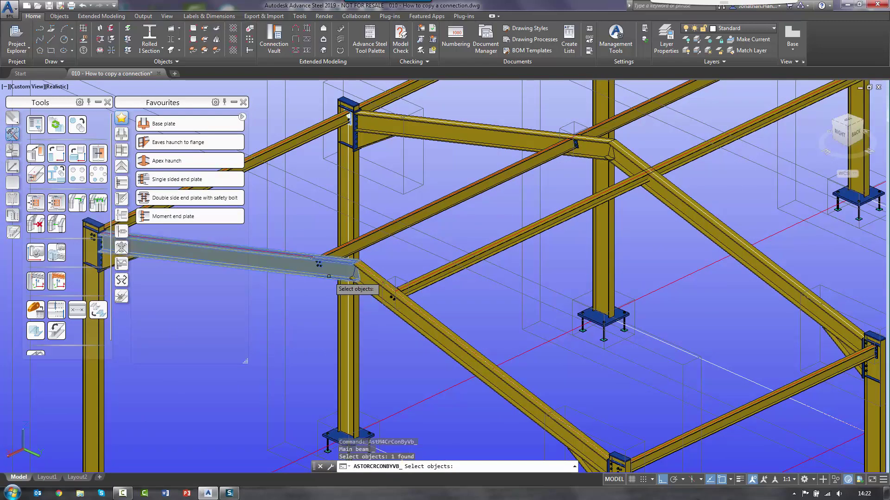
key(Return)
click(371, 295)
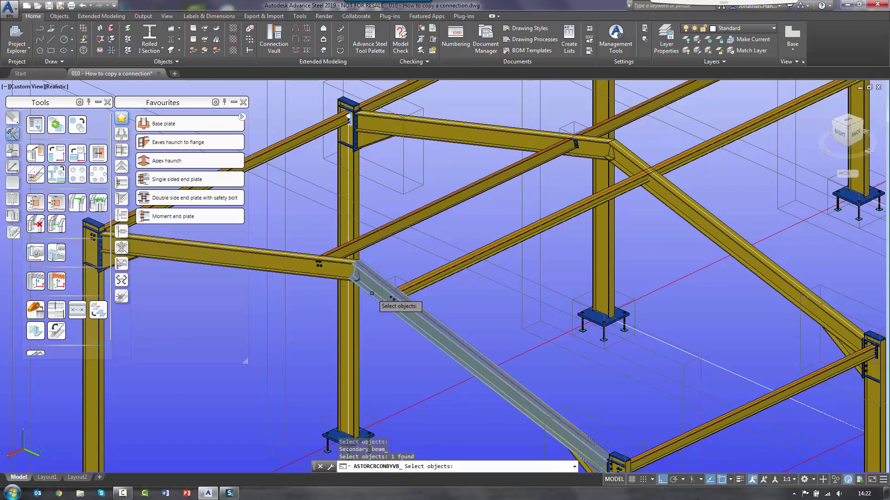
key(Return)
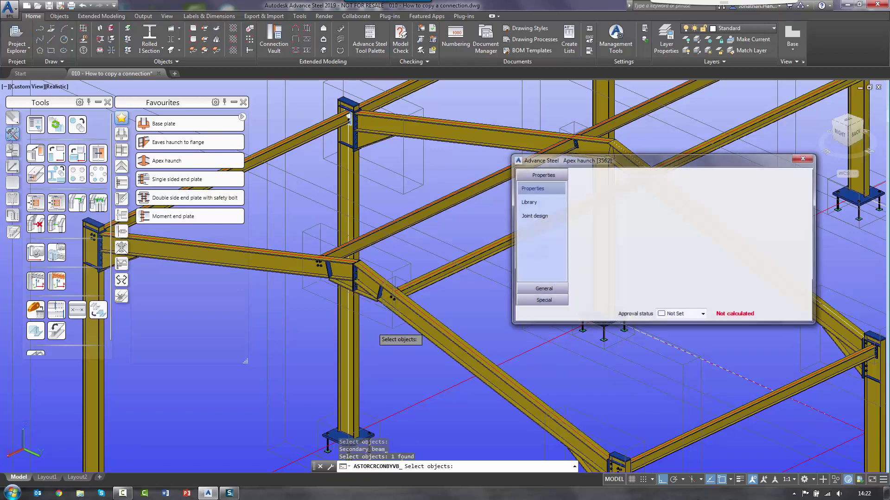
Set Stiffener 1 and Stiffener 2 to none and Haunch 1 height to 250.
scroll(335, 260, up, 4)
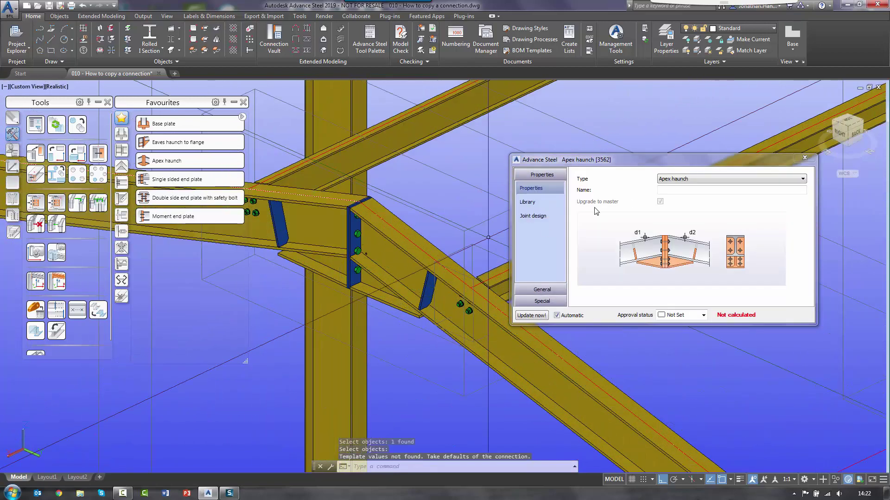
click(558, 292)
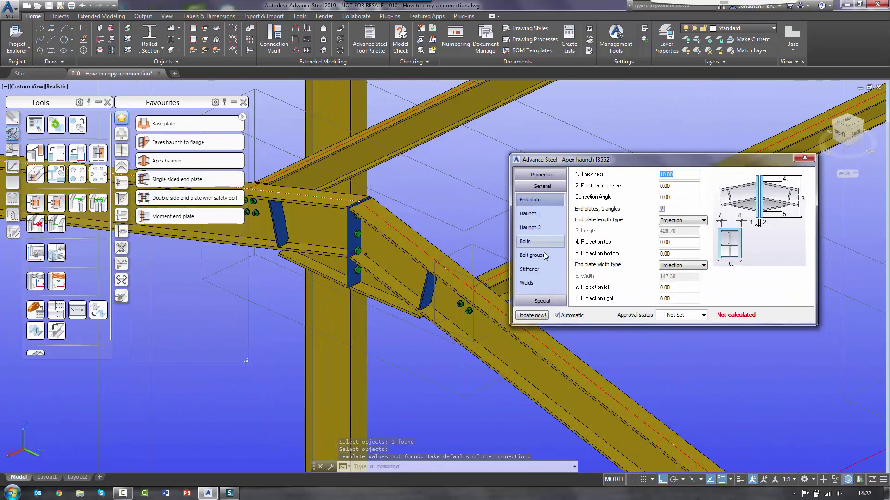
click(541, 269)
click(627, 187)
click(617, 195)
click(627, 198)
click(619, 207)
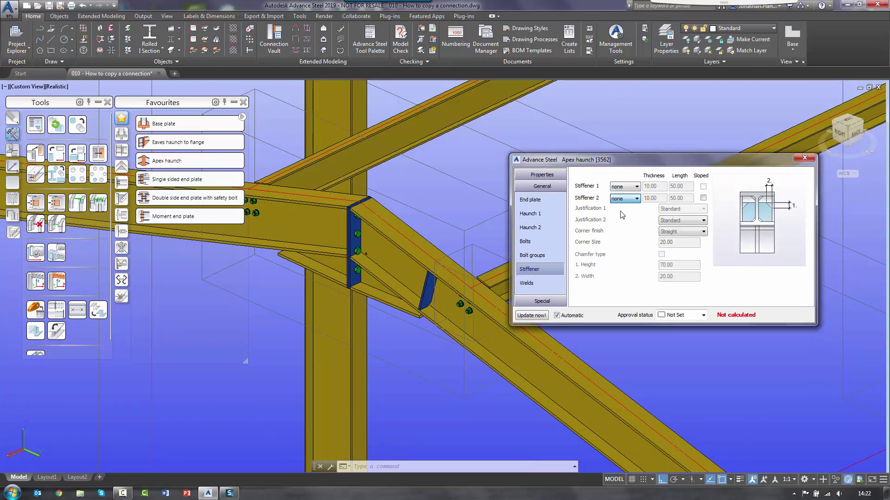
click(548, 215)
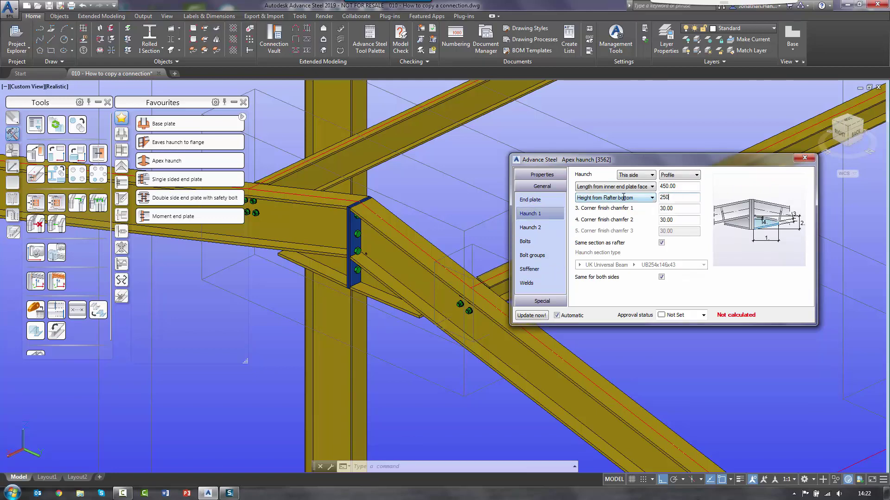
text(250)
key(Return)
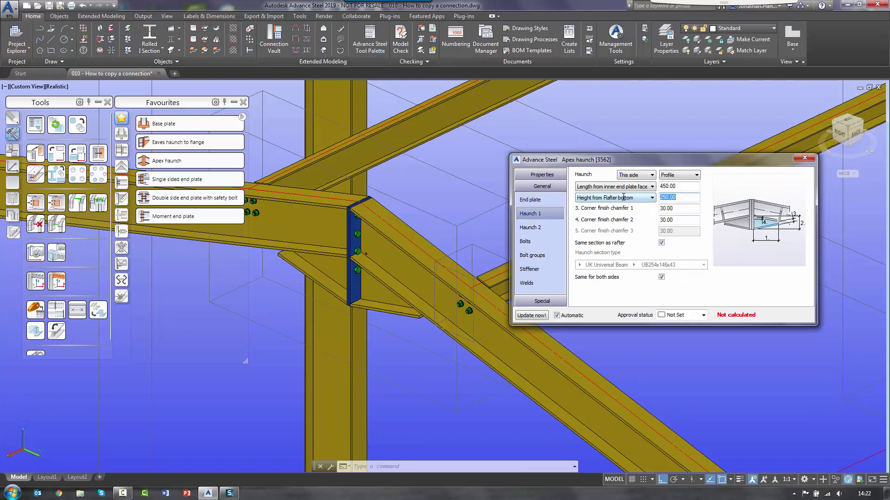
Set the bolt groups to intermediate distance 75 and Group 2 start distance 175.
click(532, 257)
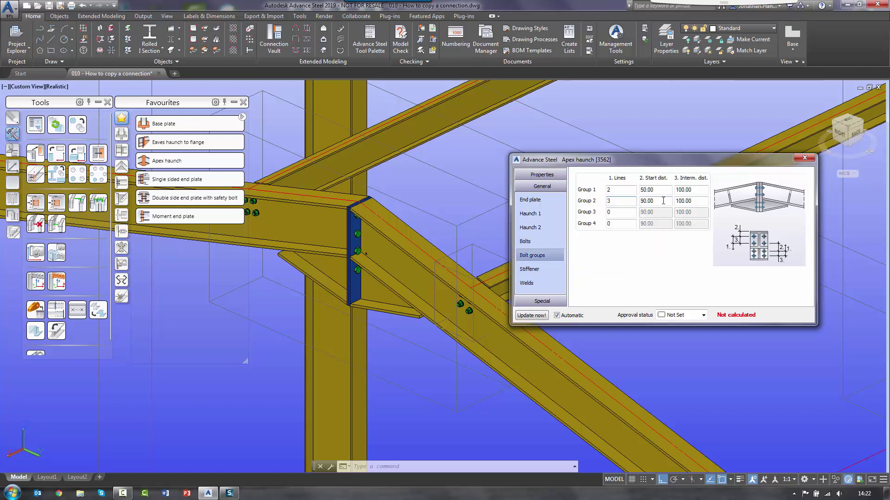
shift+middle_drag(402, 266, 459, 275)
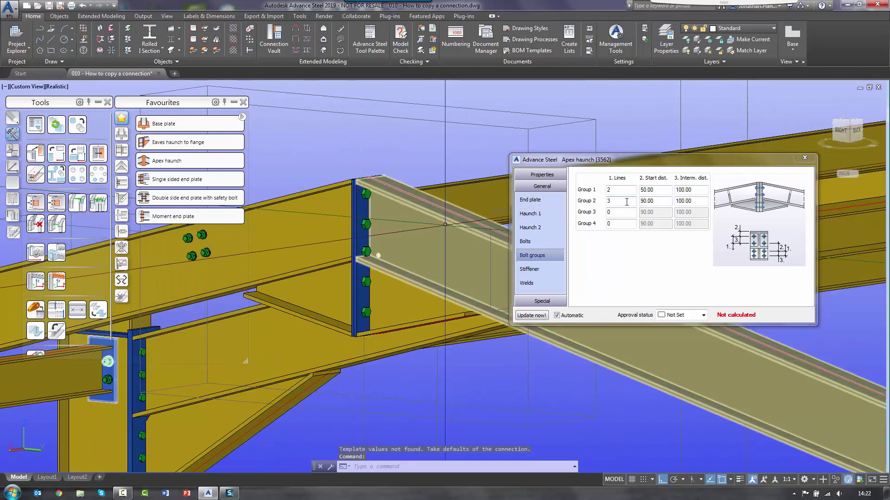
drag(625, 205, 590, 203)
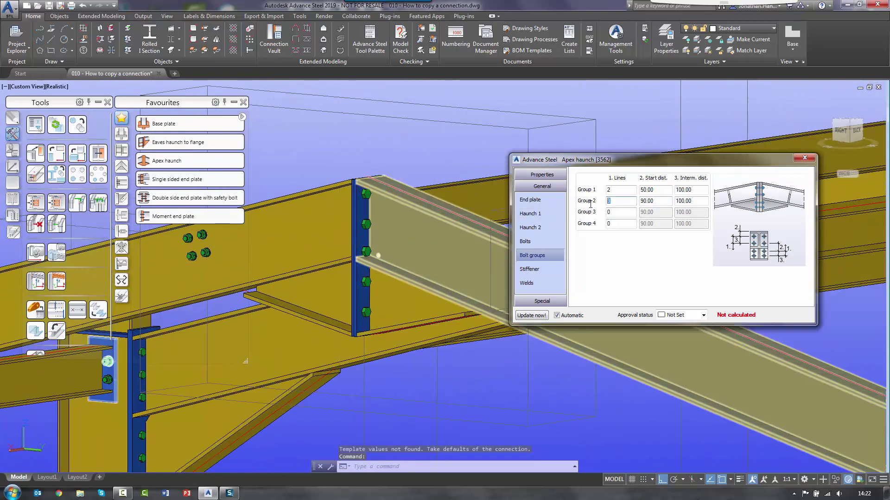
click(659, 202)
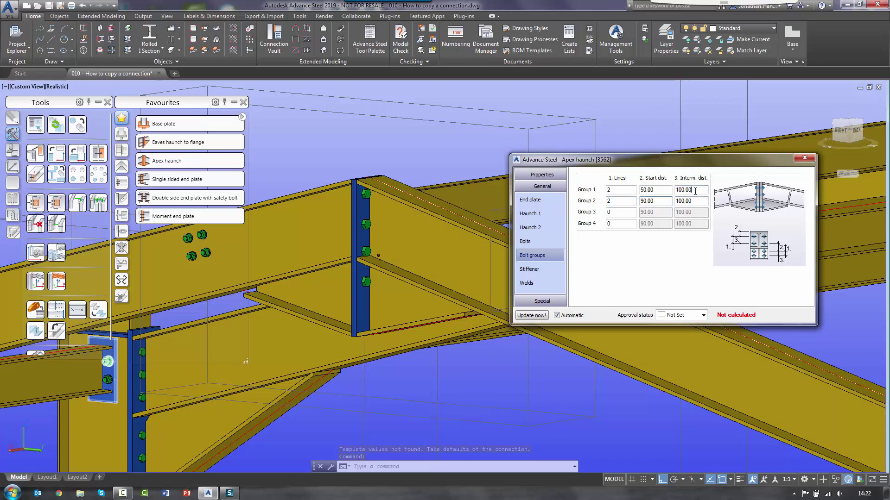
key(Return)
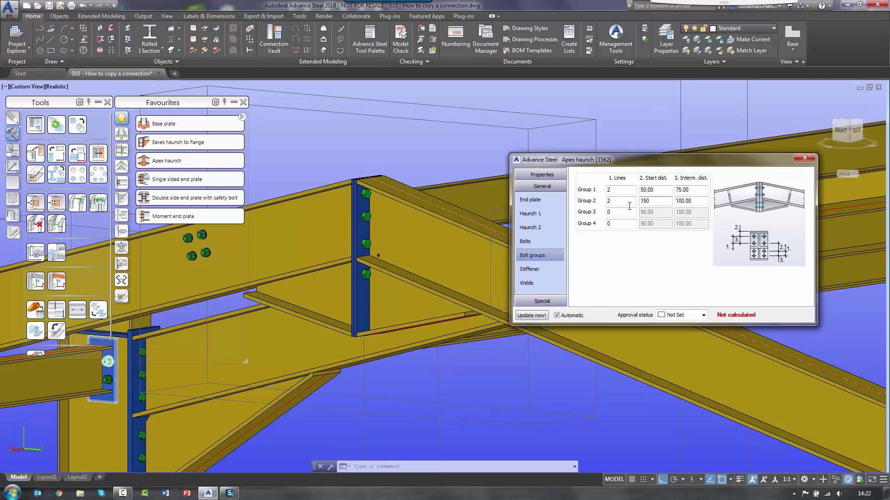
click(666, 201)
text(175)
key(Return)
key(Return)
Close the apex haunch settings and choose the apex haunch as the joint to copy.
click(804, 158)
shift+middle_drag(509, 278, 325, 204)
click(278, 195)
click(60, 203)
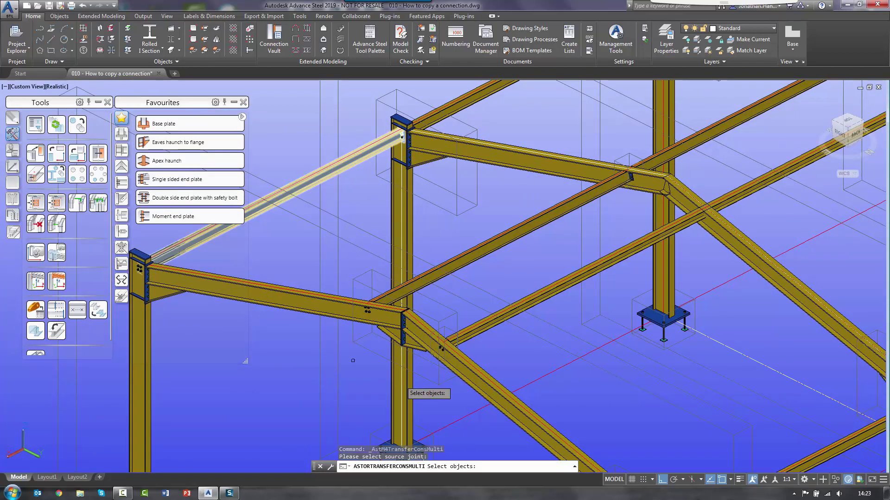
click(390, 334)
key(Return)
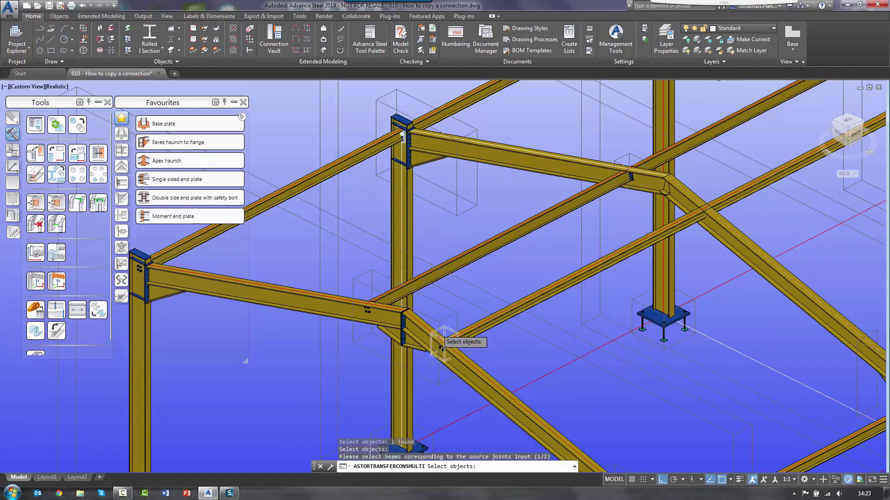
Pick the matching rafters and sloping rafters on the other frames as targets, completing the copy.
scroll(389, 334, down, 4)
click(484, 269)
click(598, 214)
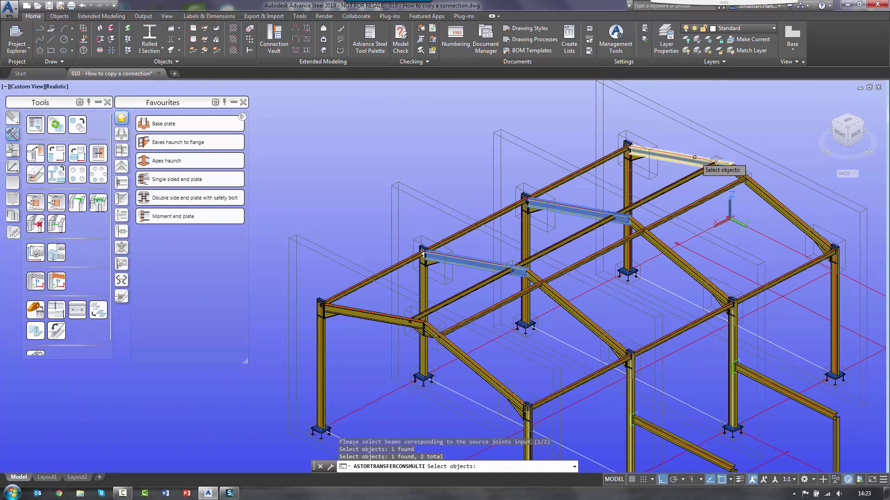
key(Return)
click(772, 194)
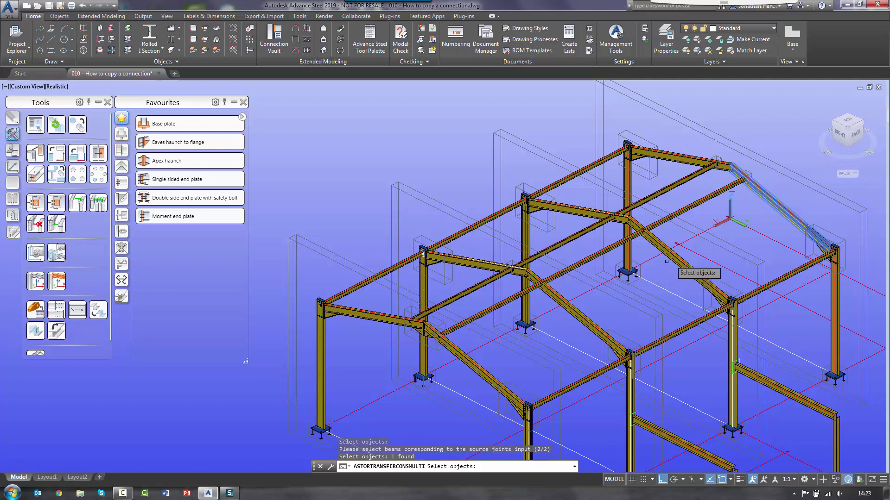
click(679, 259)
click(585, 325)
key(Return)
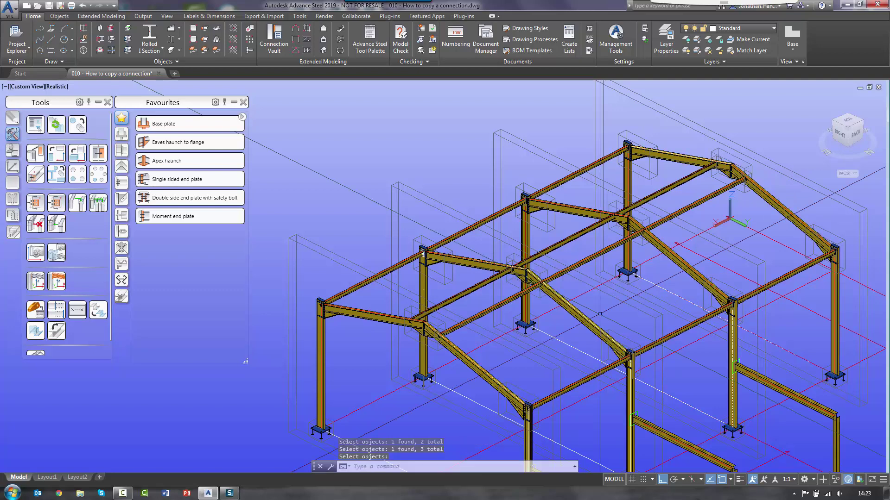
Select the end plate joint at the horizontal roof beam as the source to copy.
scroll(600, 314, up, 5)
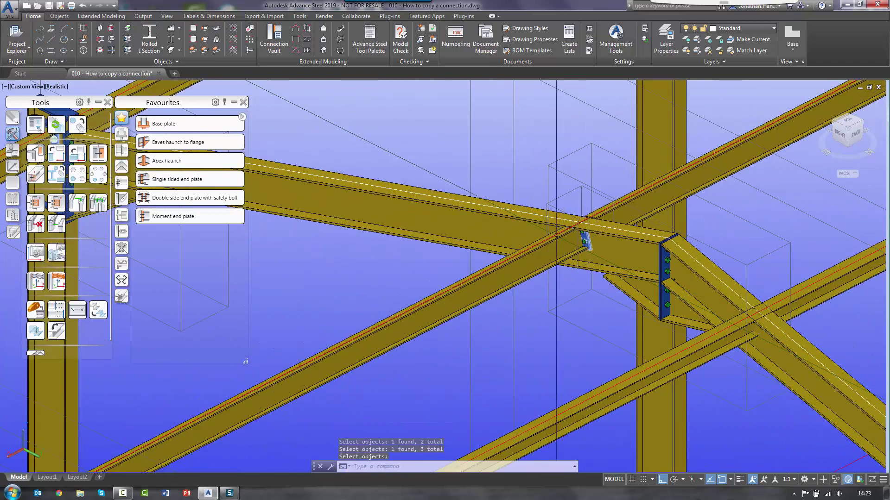
click(586, 244)
key(Return)
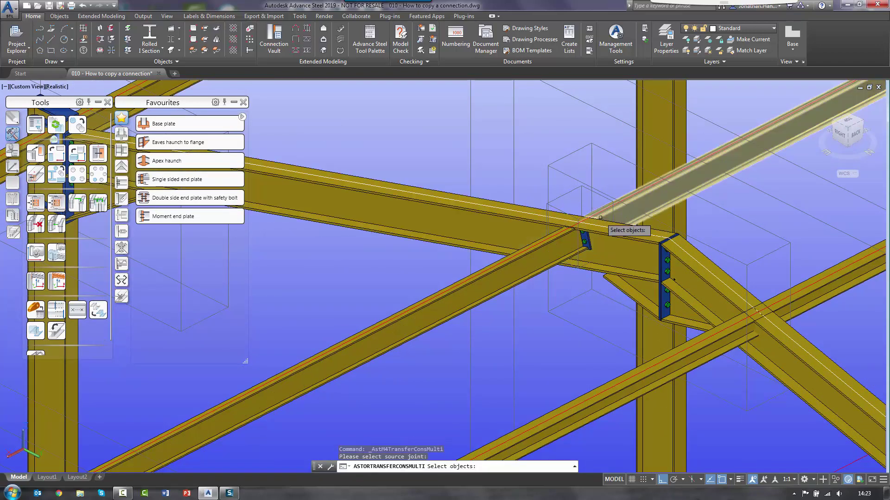
scroll(602, 227, up, 2)
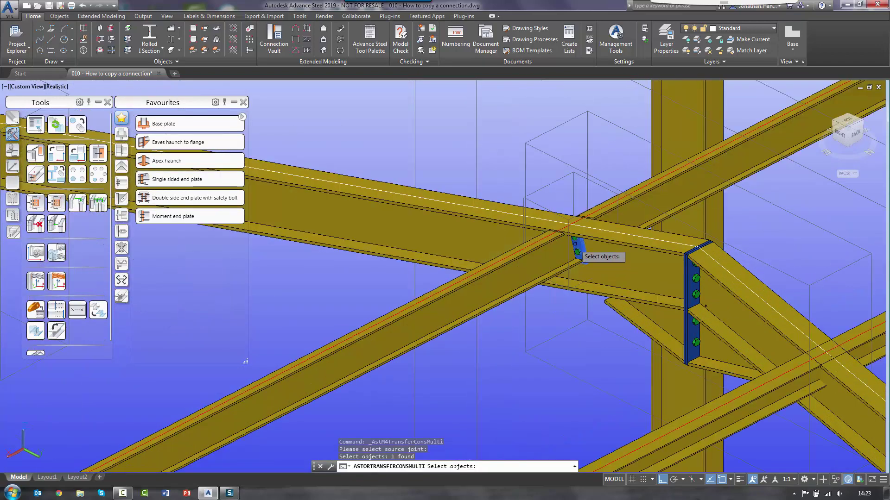
key(Return)
Assign three target beams for the first input of the copied connection.
scroll(577, 252, down, 10)
click(474, 207)
click(566, 251)
click(487, 296)
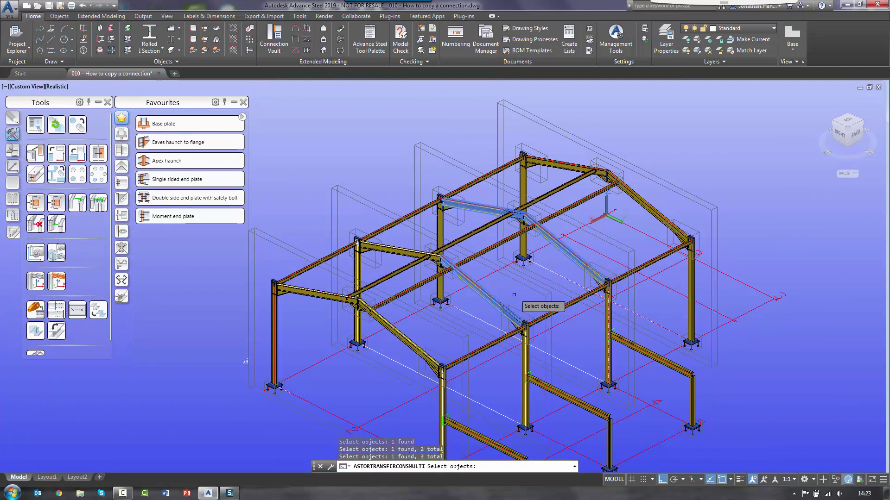
key(Return)
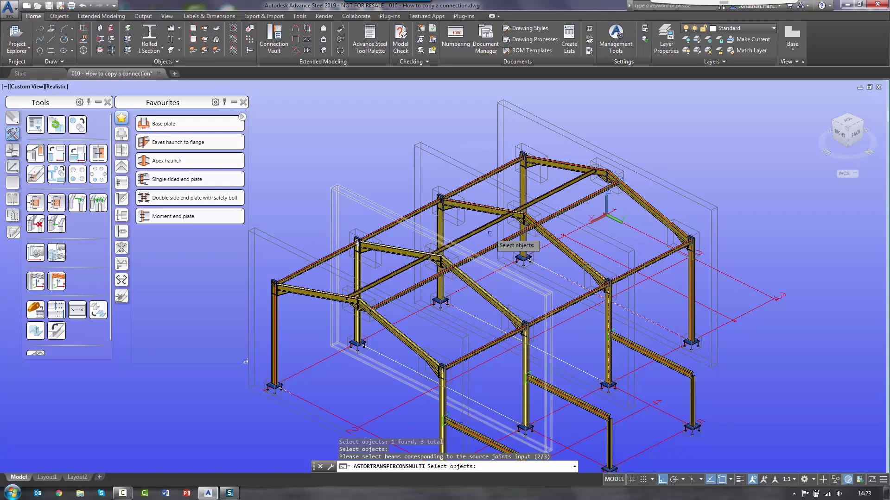
Assign the ridge-area, lower and middle beams for the second and third inputs.
click(560, 185)
click(577, 202)
click(426, 282)
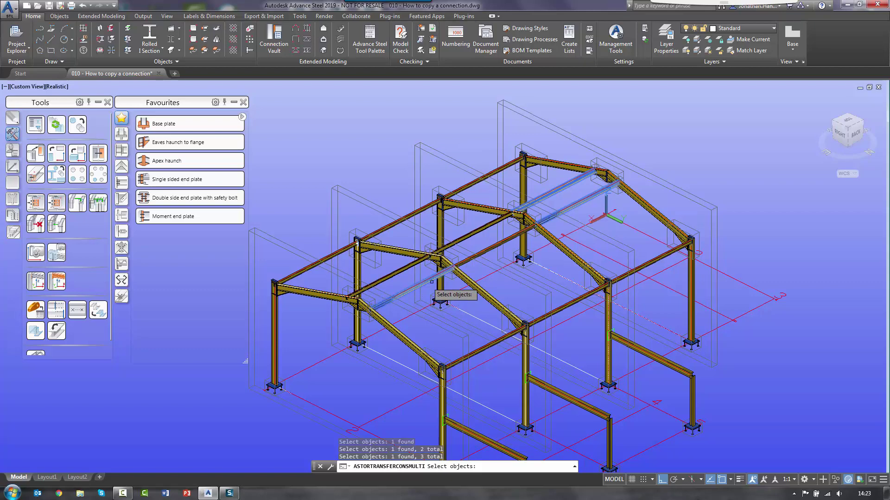
key(Return)
click(482, 234)
click(492, 246)
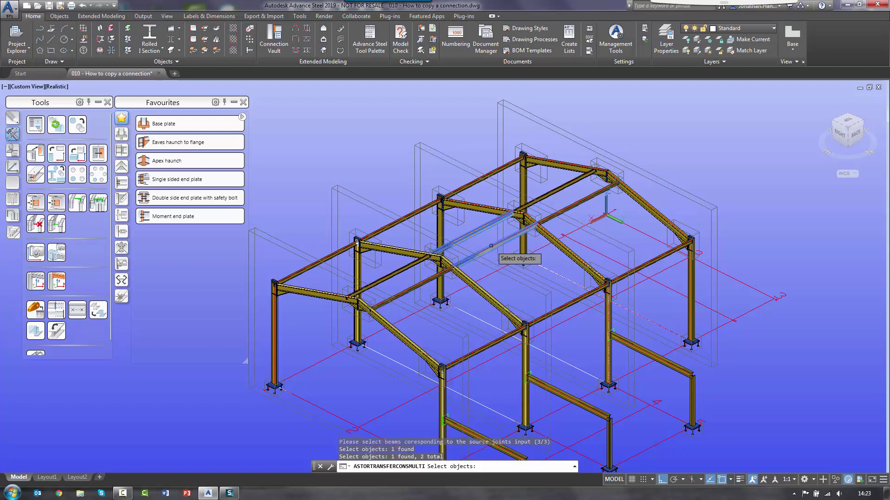
key(Return)
scroll(542, 241, up, 5)
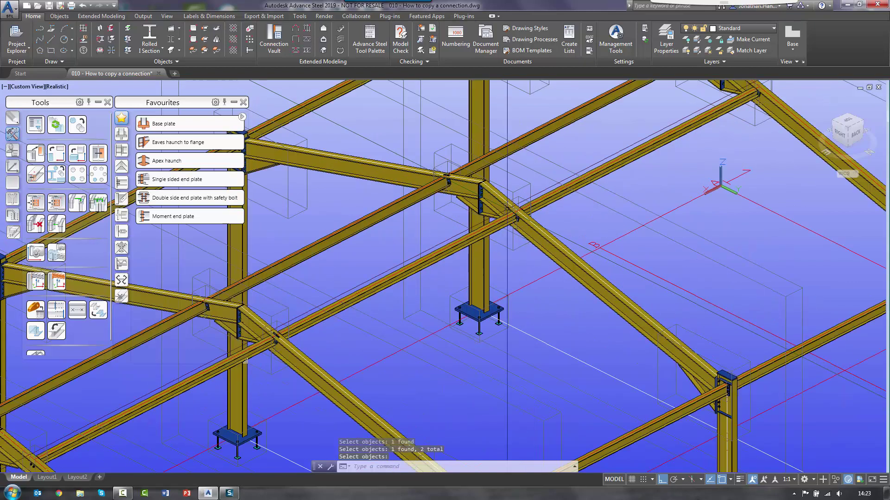
key(Return)
scroll(522, 213, down, 5)
shift+middle_drag(522, 213, 468, 266)
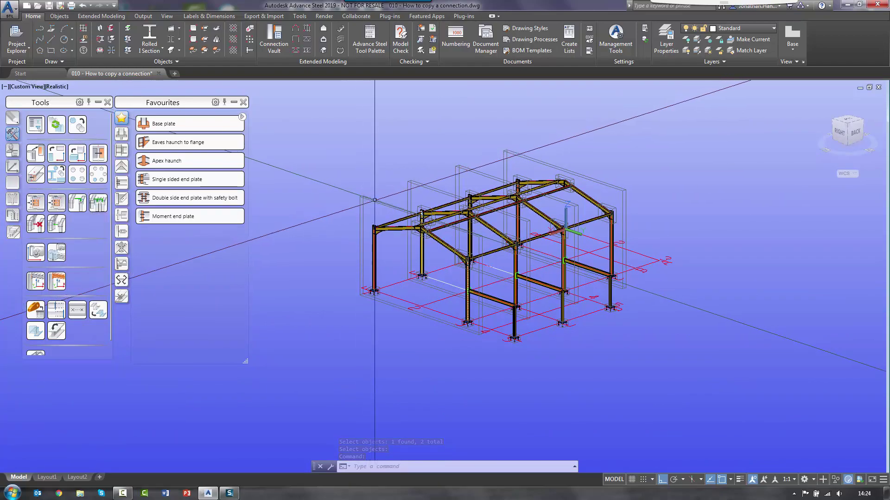
scroll(479, 257, up, 8)
shift+middle_drag(480, 258, 543, 294)
shift+middle_drag(520, 296, 373, 171)
middle_click(373, 171)
middle_click(373, 171)
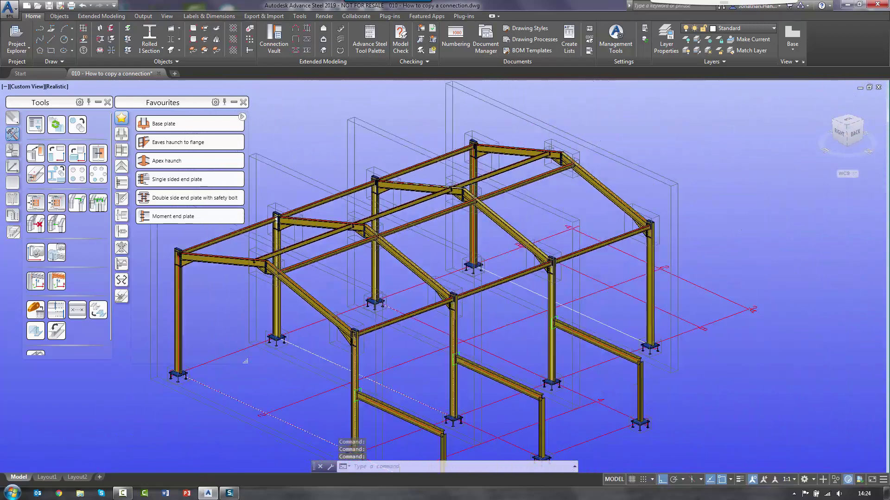